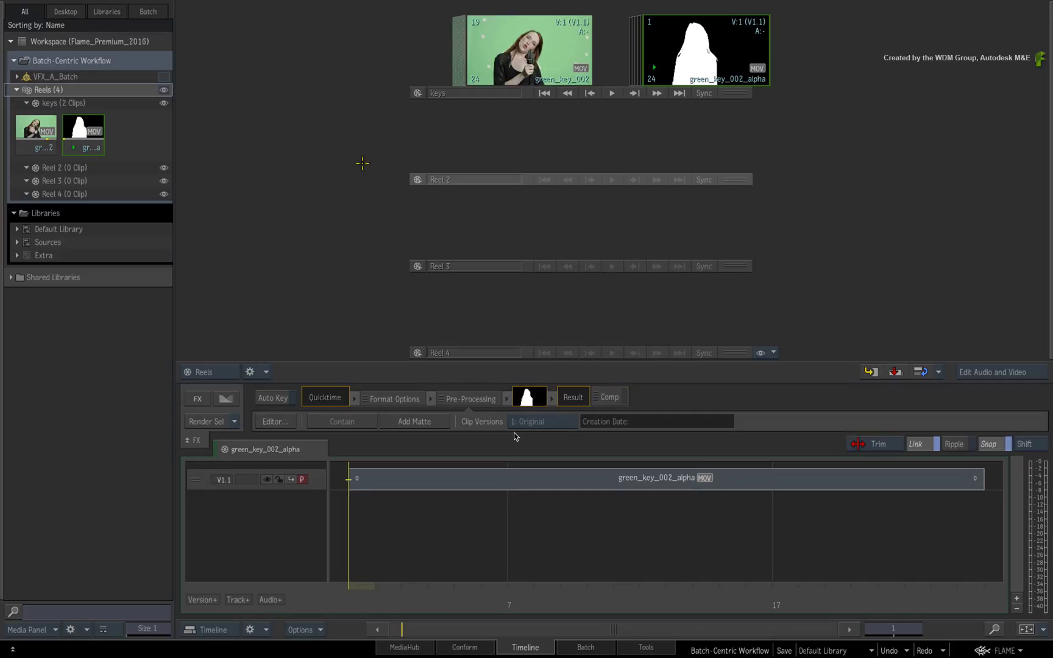
# Step: Select the Batch-Centric Workflow library and bring up the VFX_A_Batch_001 Batch schematic
pyautogui.click(139, 60)
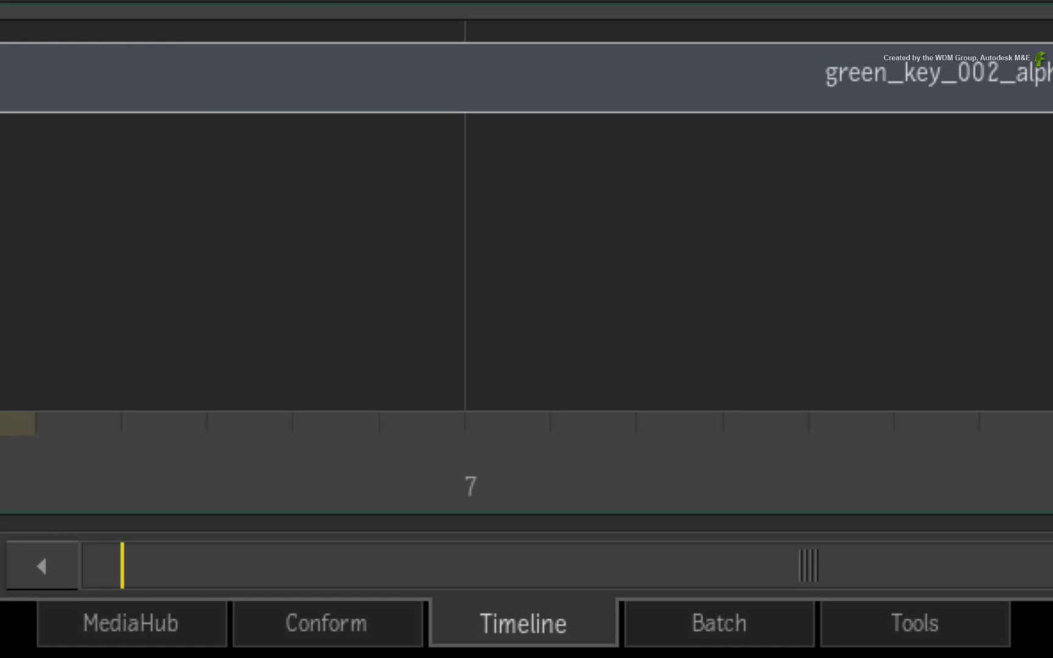
pyautogui.click(666, 621)
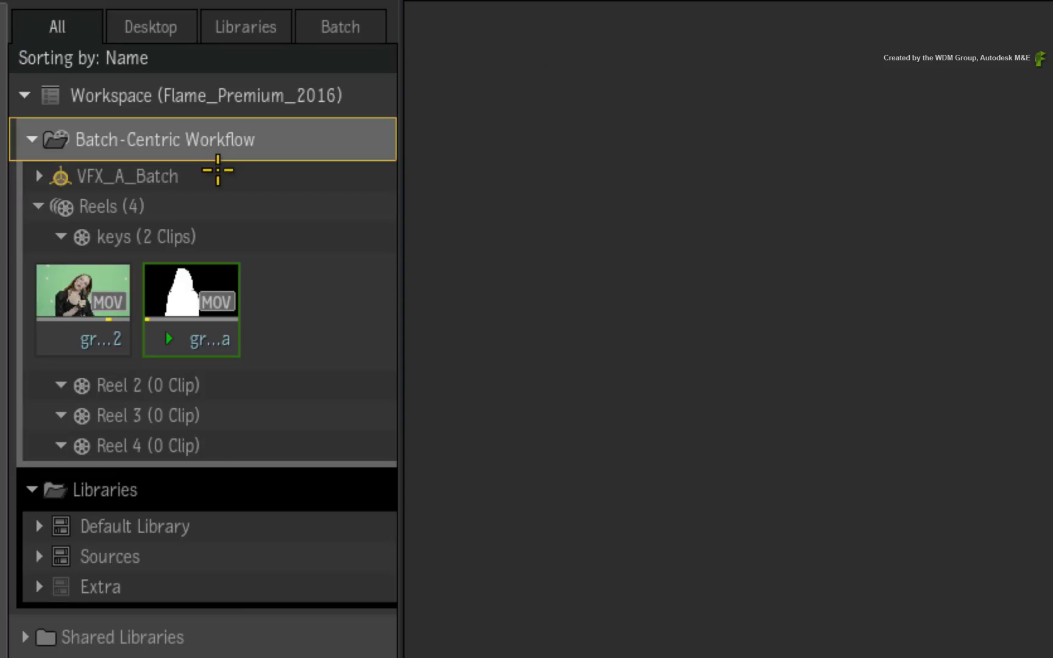
# Step: Select VFX_A_Batch, collapse Reels (4) and expand VFX_A_Batch in the Media Panel
pyautogui.click(95, 74)
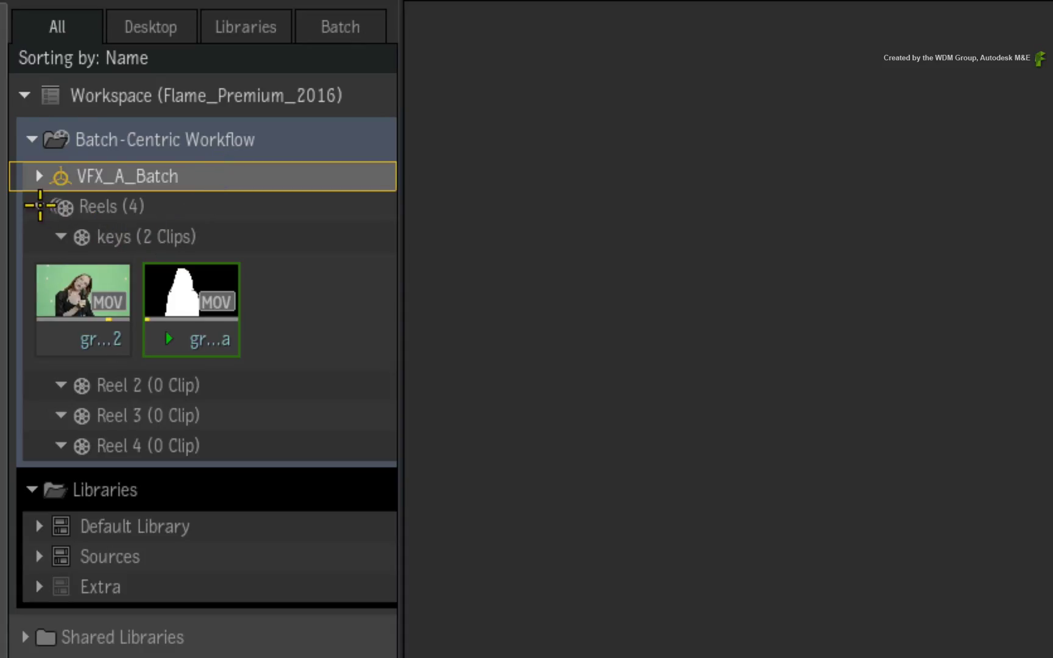
pyautogui.click(39, 206)
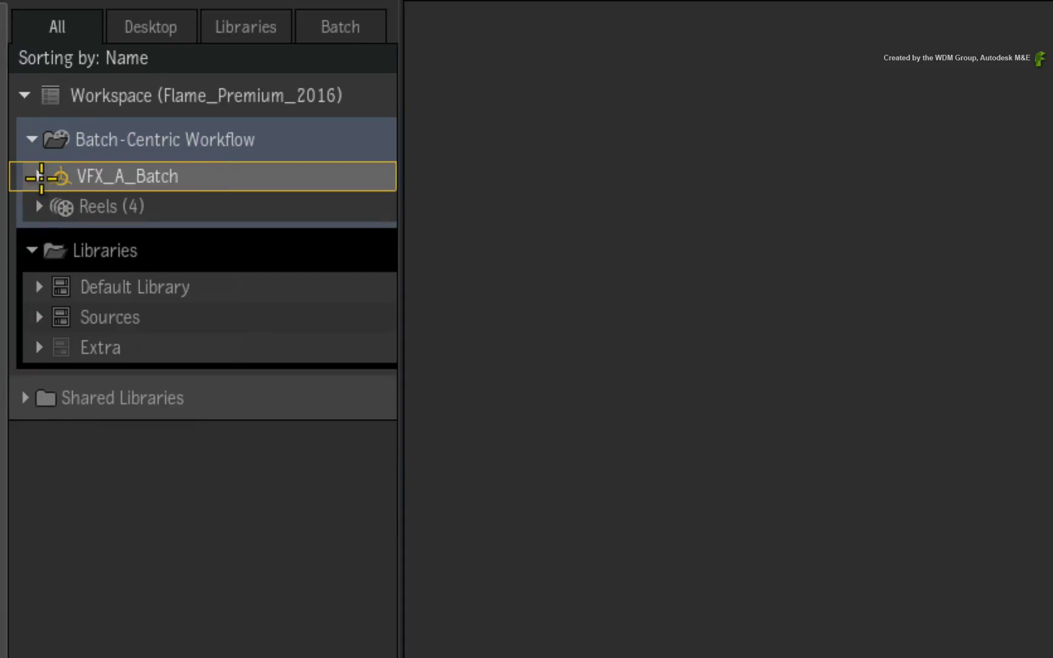
pyautogui.click(38, 177)
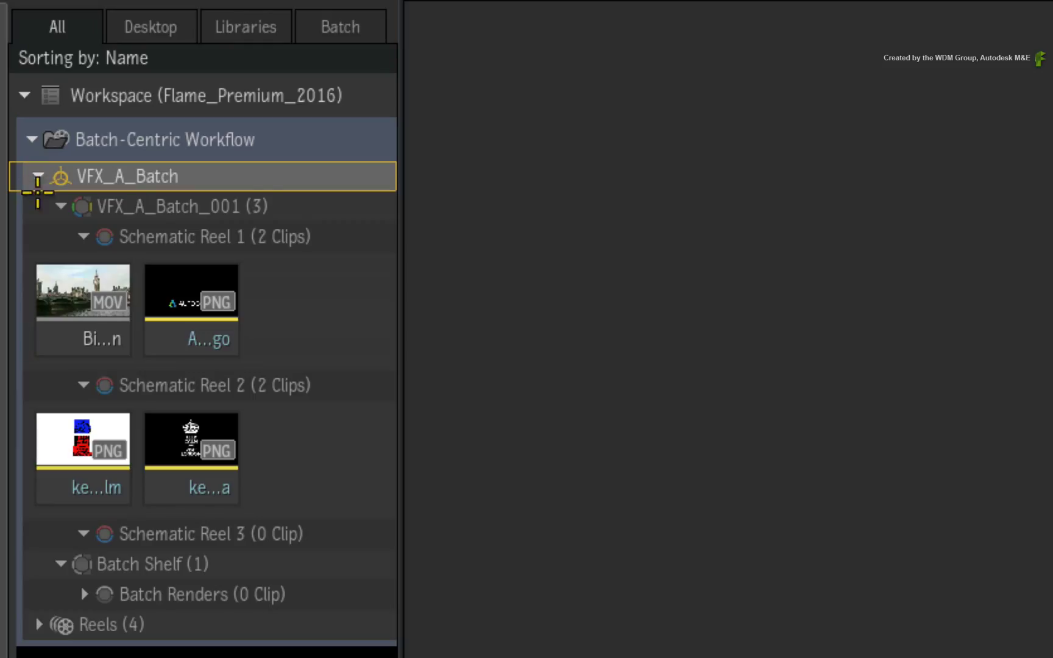
# Step: Browse VFX_A_Batch_001 and Schematic Reels 1, 2 and 3 to inspect their clips
pyautogui.click(307, 203)
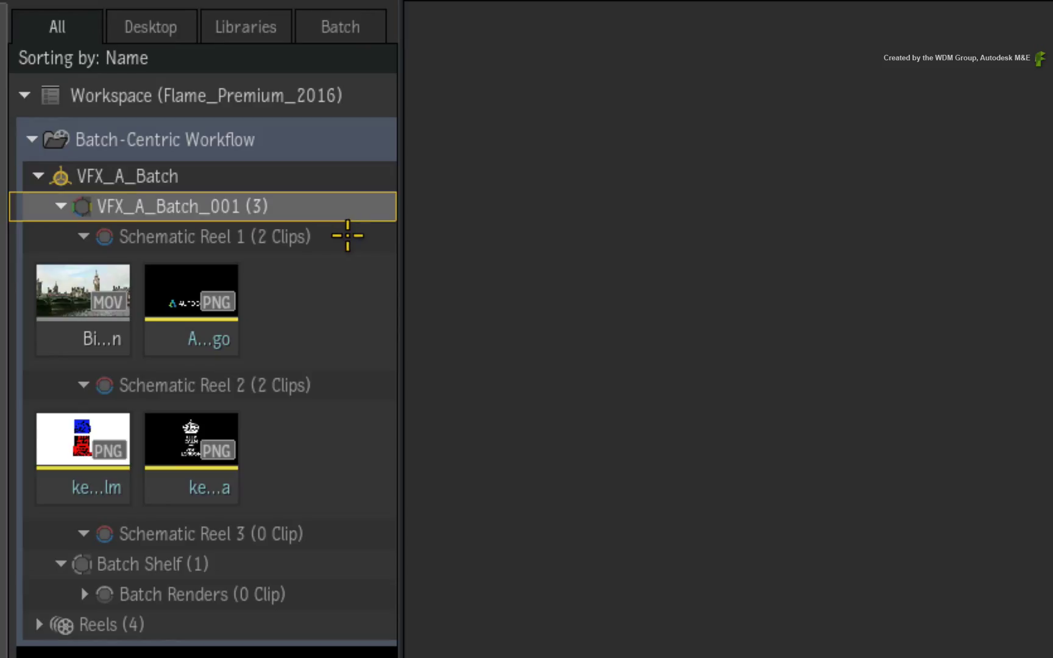
pyautogui.click(352, 235)
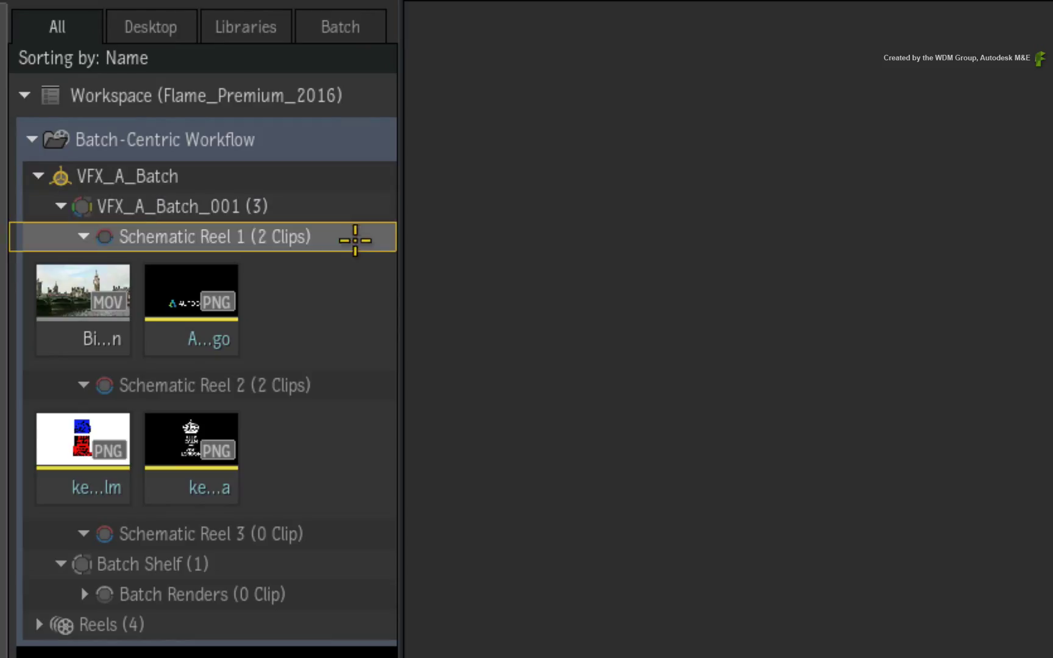
pyautogui.click(344, 386)
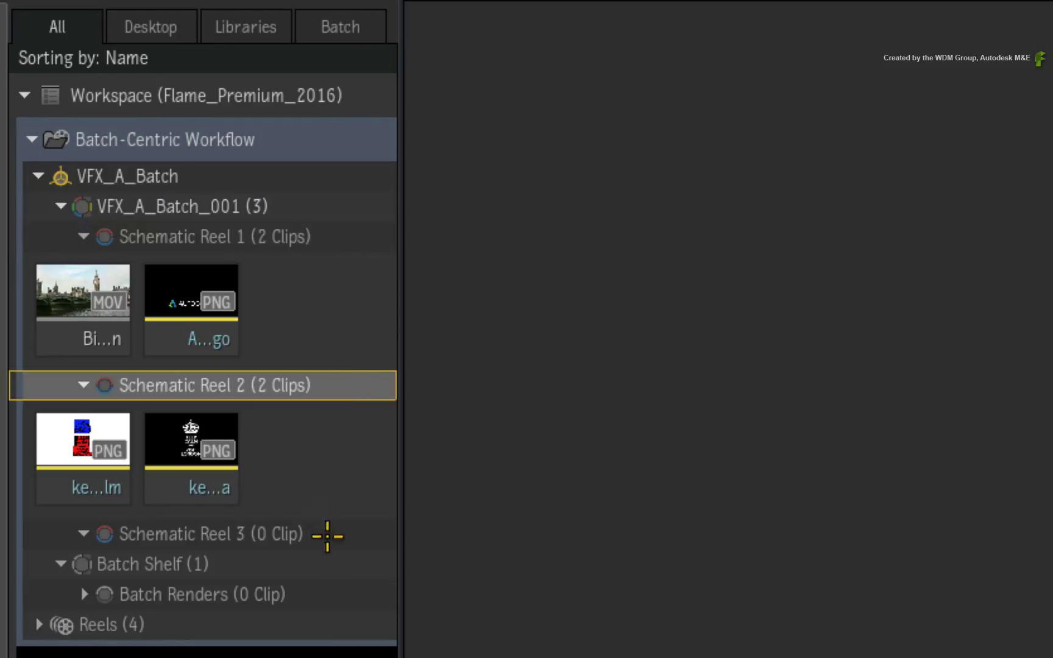
pyautogui.click(325, 534)
pyautogui.click(354, 383)
pyautogui.click(350, 235)
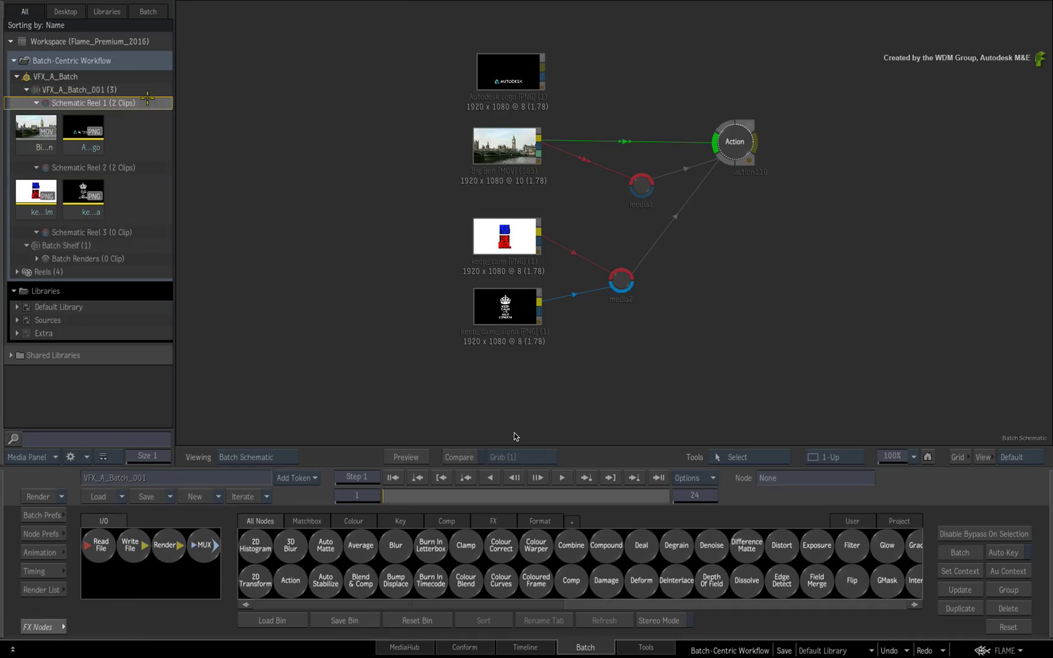
pyautogui.click(338, 207)
pyautogui.click(147, 76)
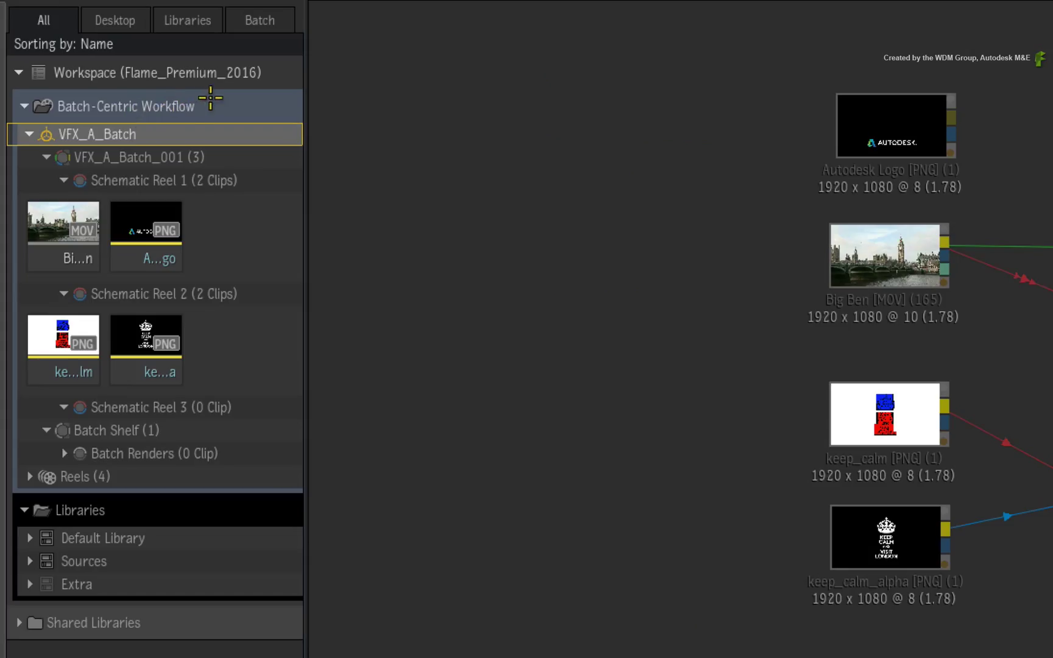
# Step: Create a New Batch group in Batch-Centric Workflow, then remove it again
pyautogui.rightClick(134, 60)
pyautogui.moveTo(381, 136)
pyautogui.click(502, 122)
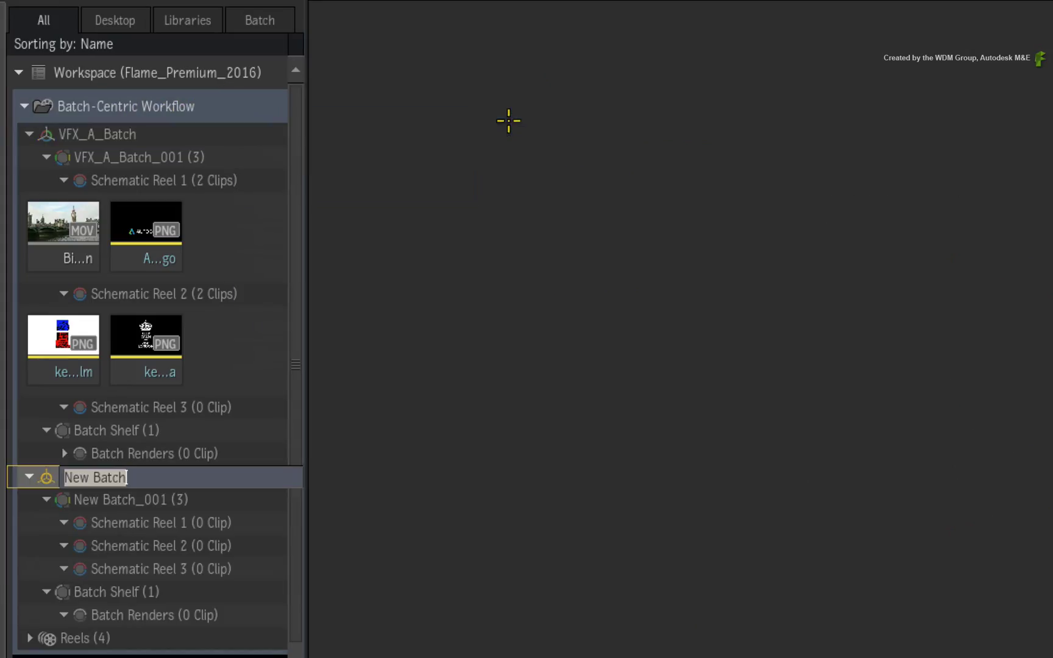
pyautogui.press('Return')
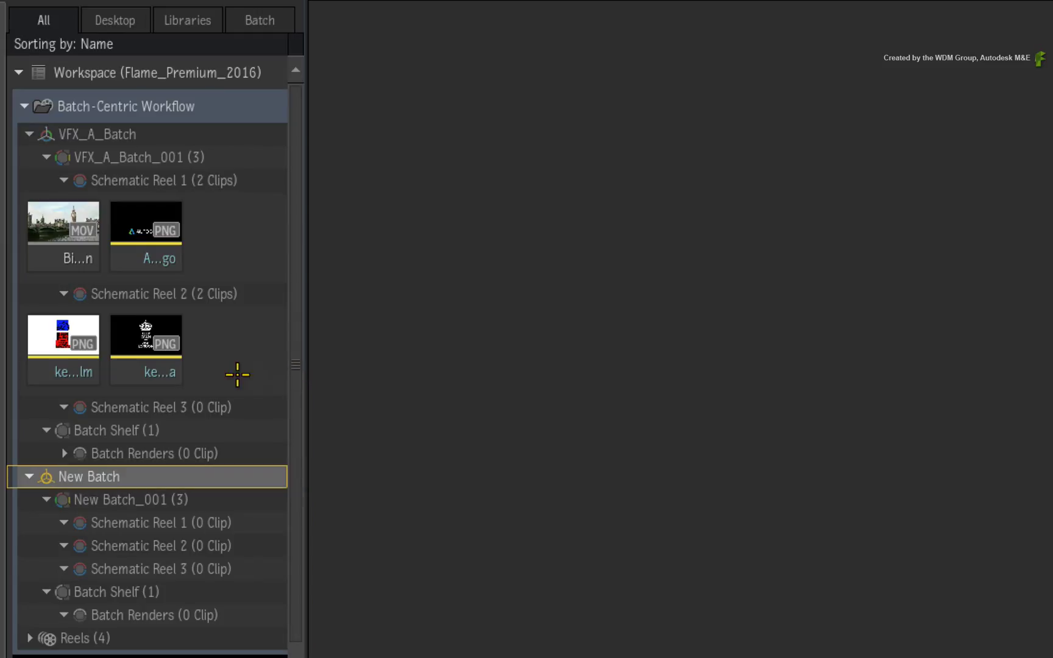
pyautogui.press('Delete')
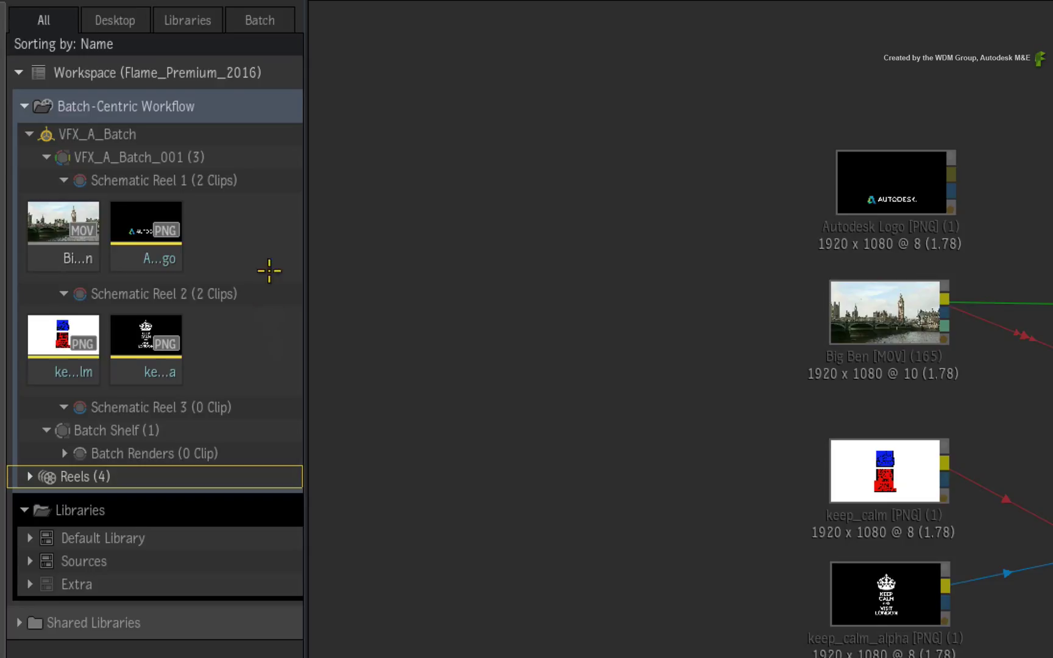
# Step: Collapse VFX_A_Batch and expand Reels to show the two keys clips
pyautogui.click(214, 134)
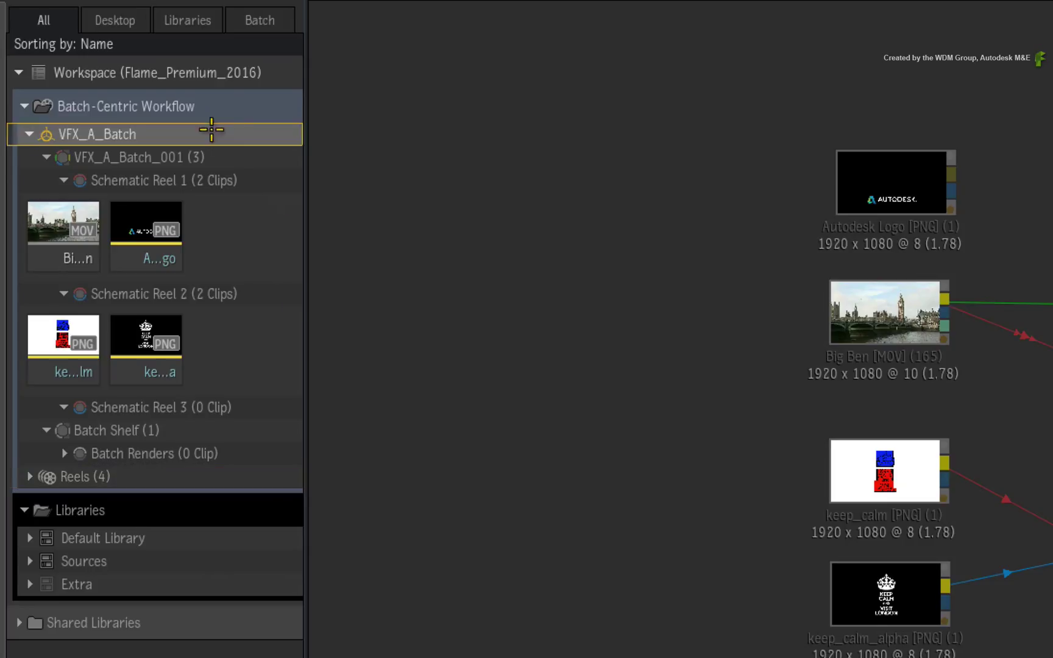
pyautogui.click(29, 134)
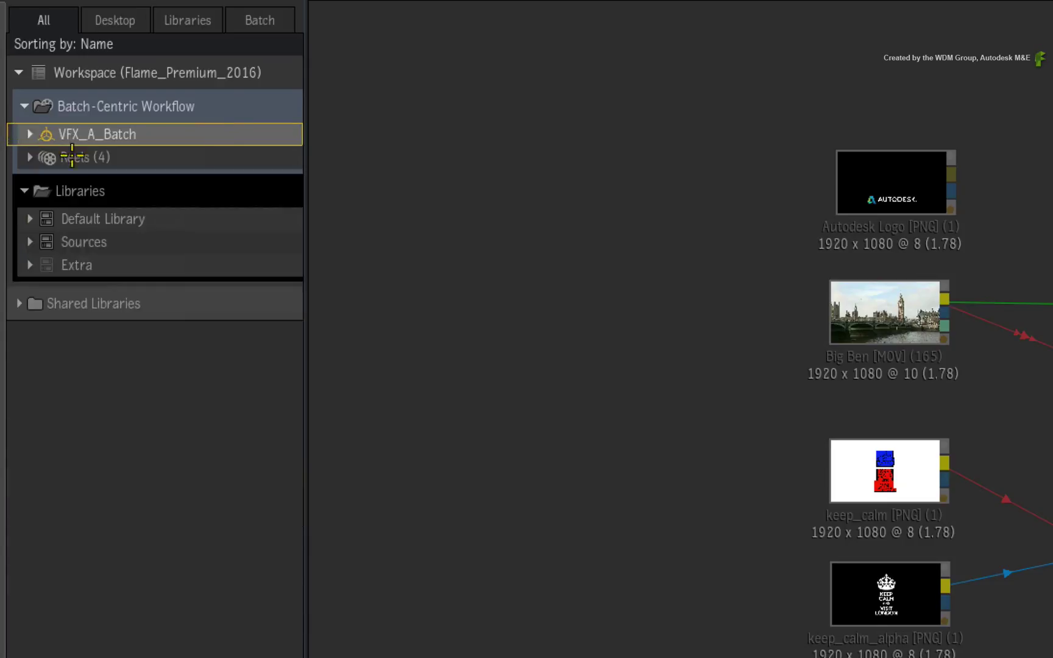
pyautogui.click(149, 154)
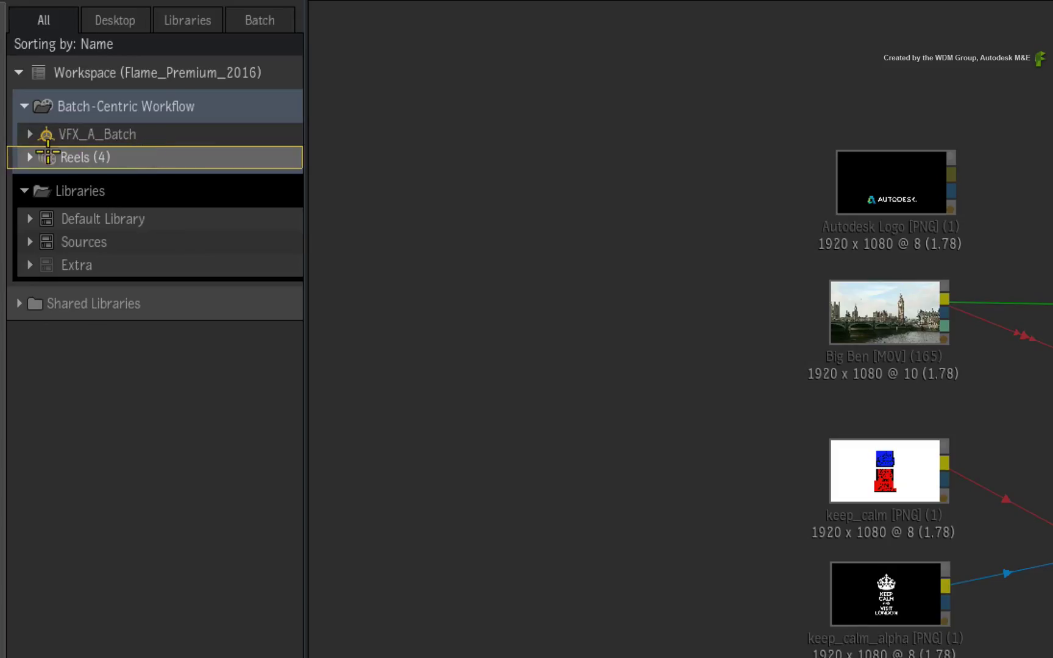
pyautogui.click(27, 157)
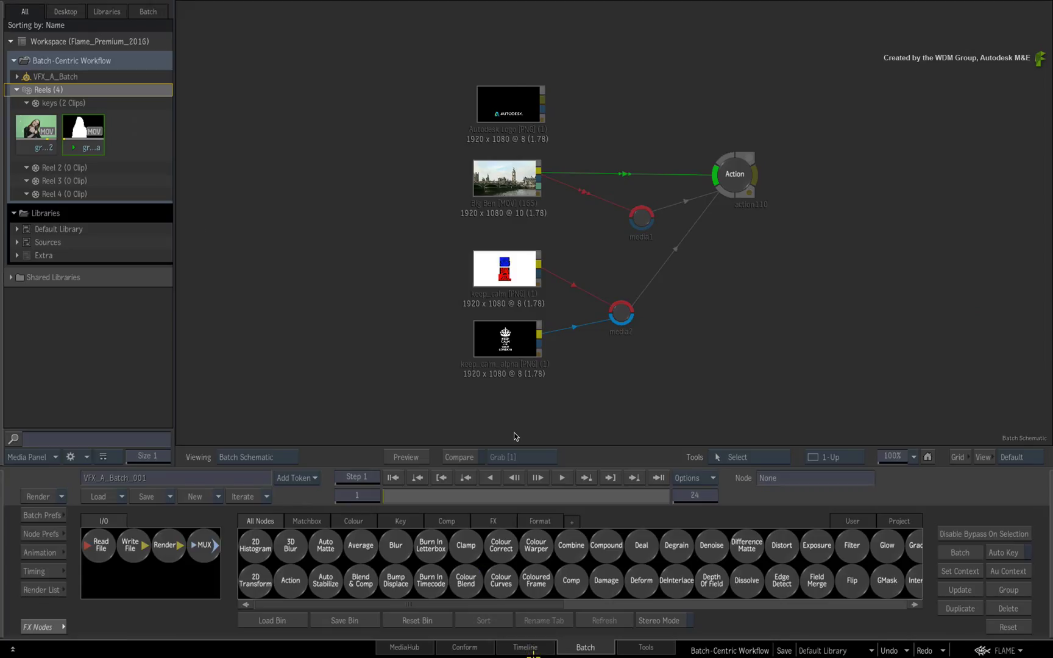
# Step: In Timeline, toggle the Create Reel Group preference, leave it on, and close Preferences
pyautogui.click(534, 651)
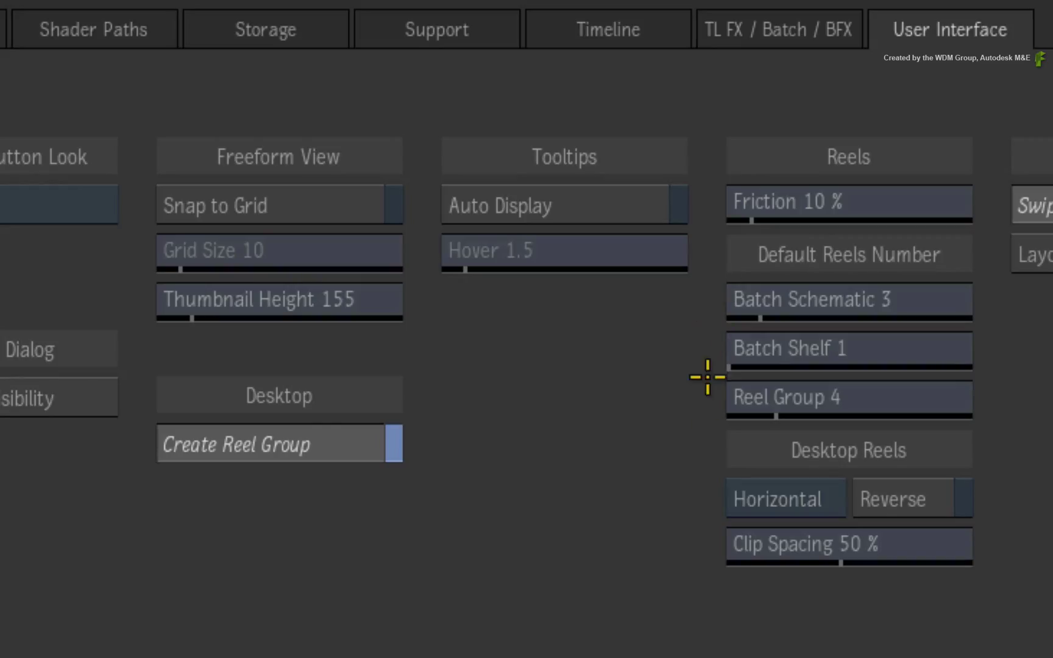
pyautogui.click(340, 440)
pyautogui.click(344, 443)
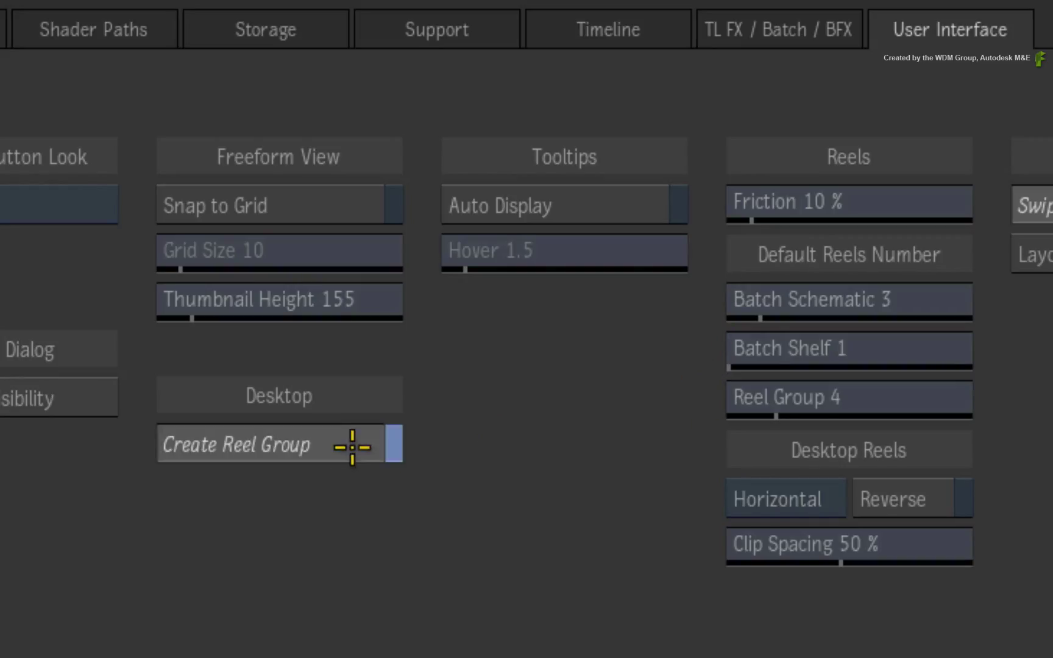
pyautogui.click(342, 451)
pyautogui.click(341, 451)
pyautogui.click(340, 445)
pyautogui.click(341, 443)
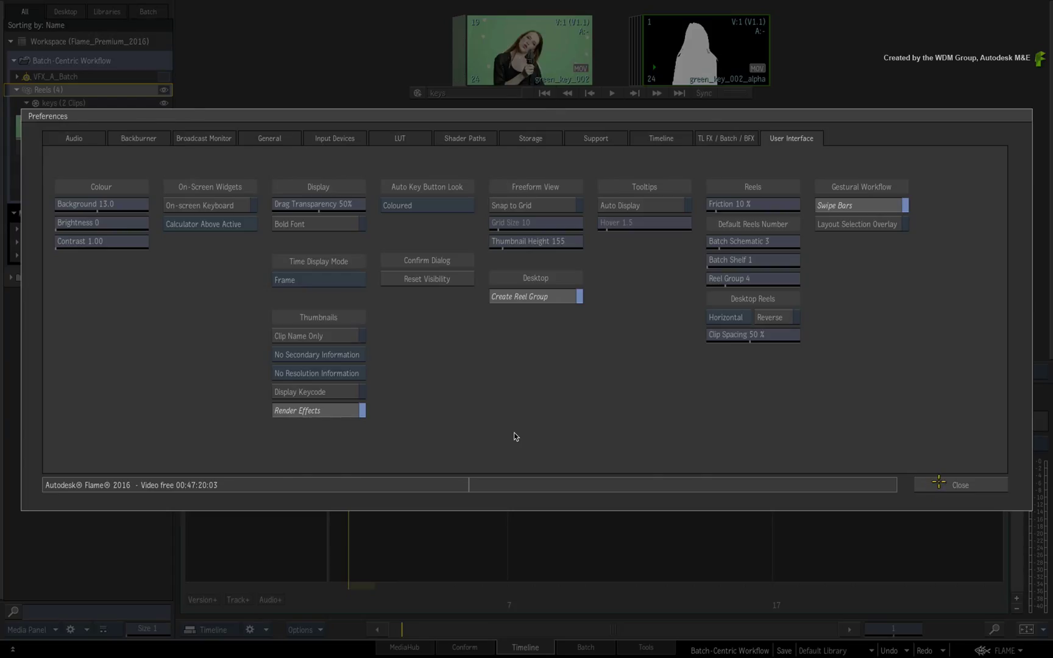
pyautogui.click(936, 484)
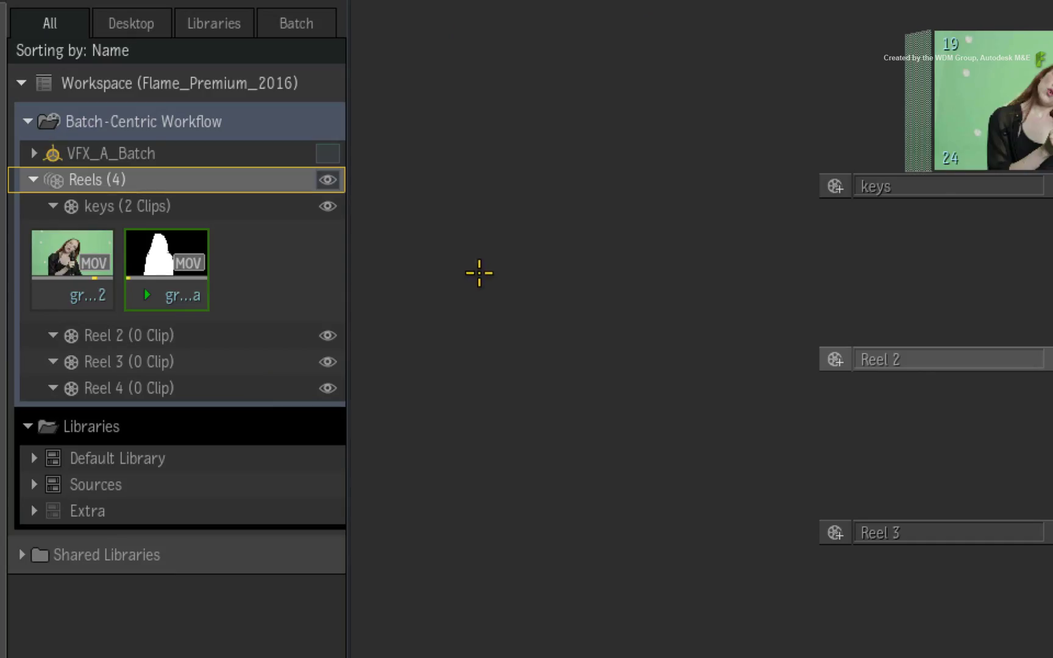
# Step: Switch between VFX_A_Batch and Reels, view the keys reel clip, then collapse Reels (4)
pyautogui.click(247, 156)
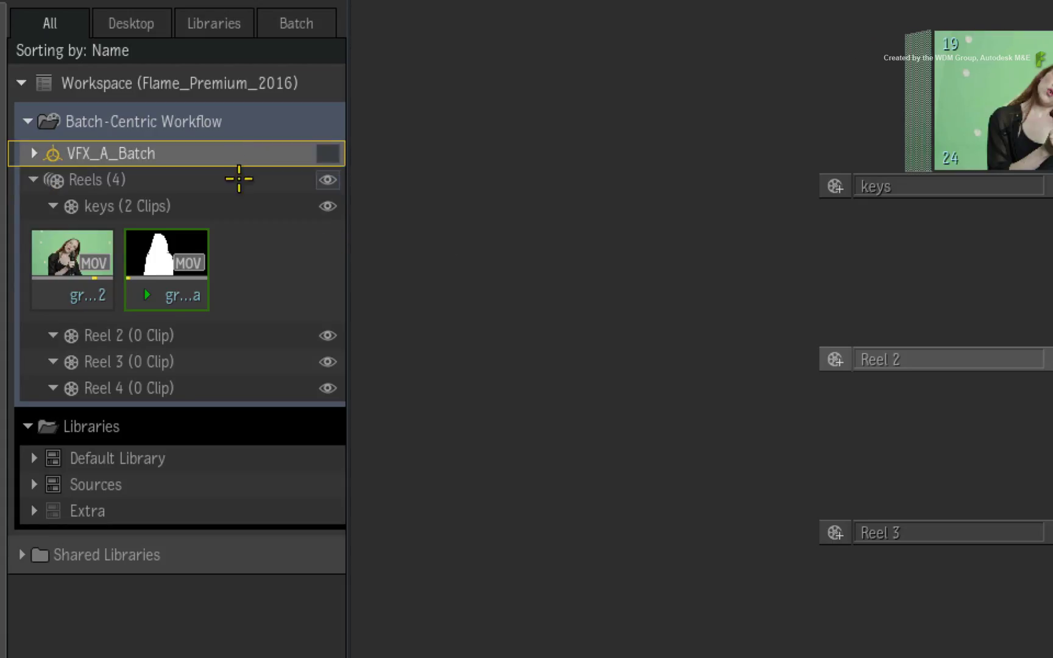
pyautogui.click(236, 178)
pyautogui.click(242, 158)
pyautogui.click(244, 177)
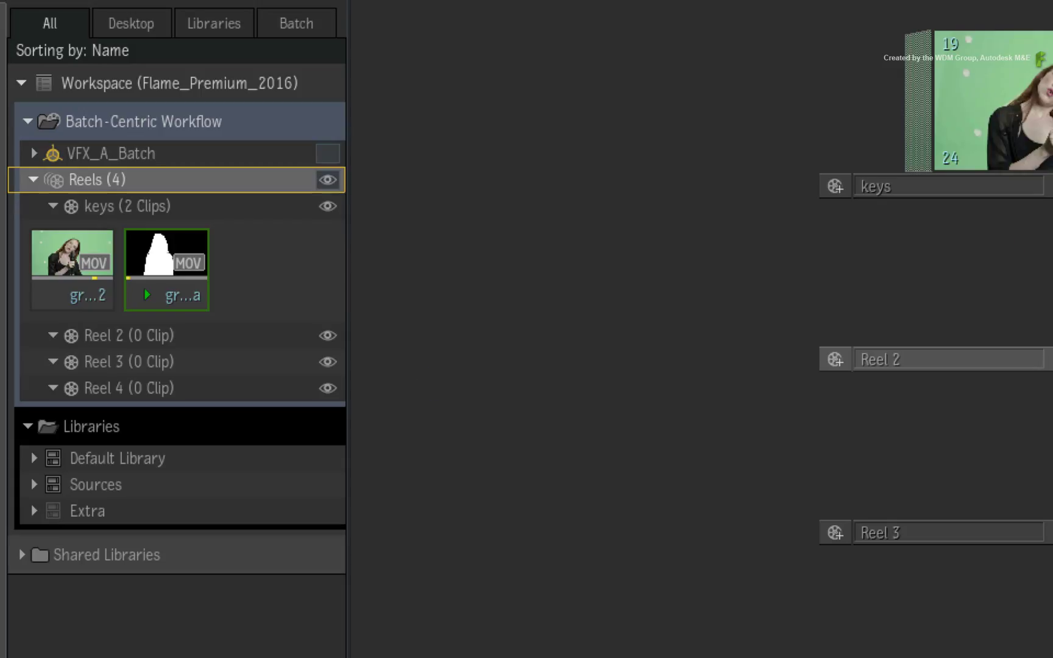
pyautogui.click(1003, 249)
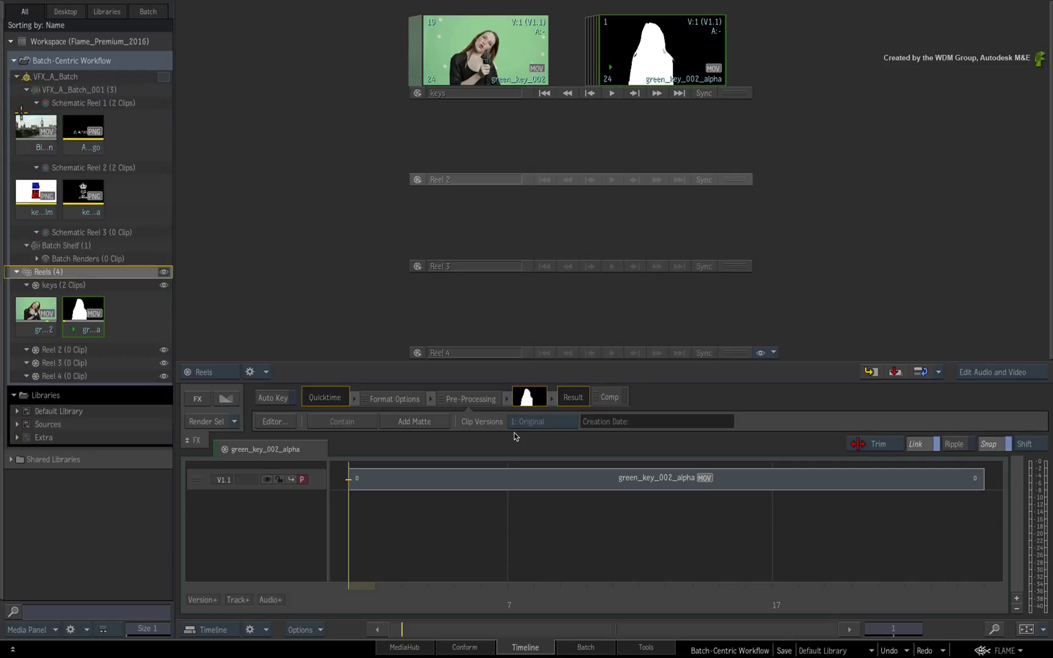
pyautogui.click(15, 272)
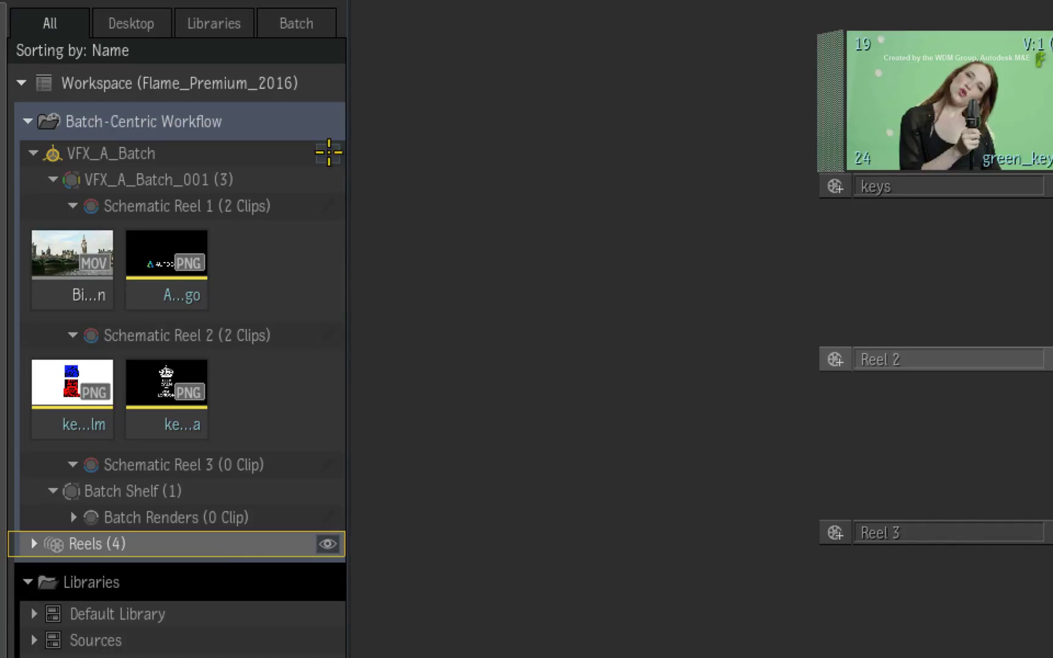
# Step: Display Schematic Reels 1–3 from VFX_A_Batch, then return to the Batch schematic
pyautogui.click(327, 155)
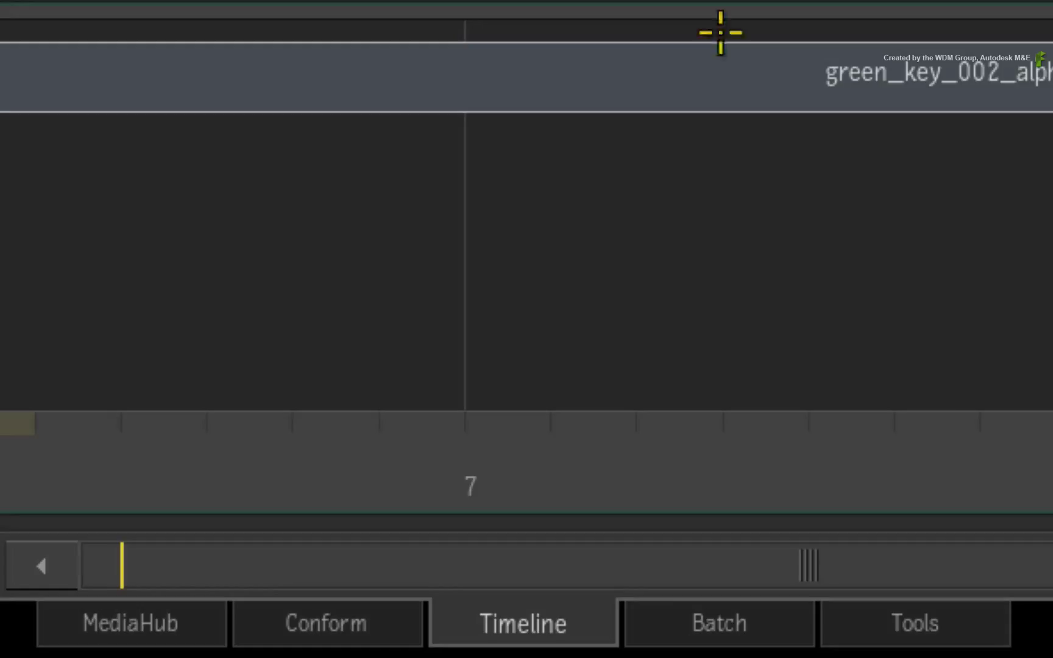
pyautogui.click(642, 616)
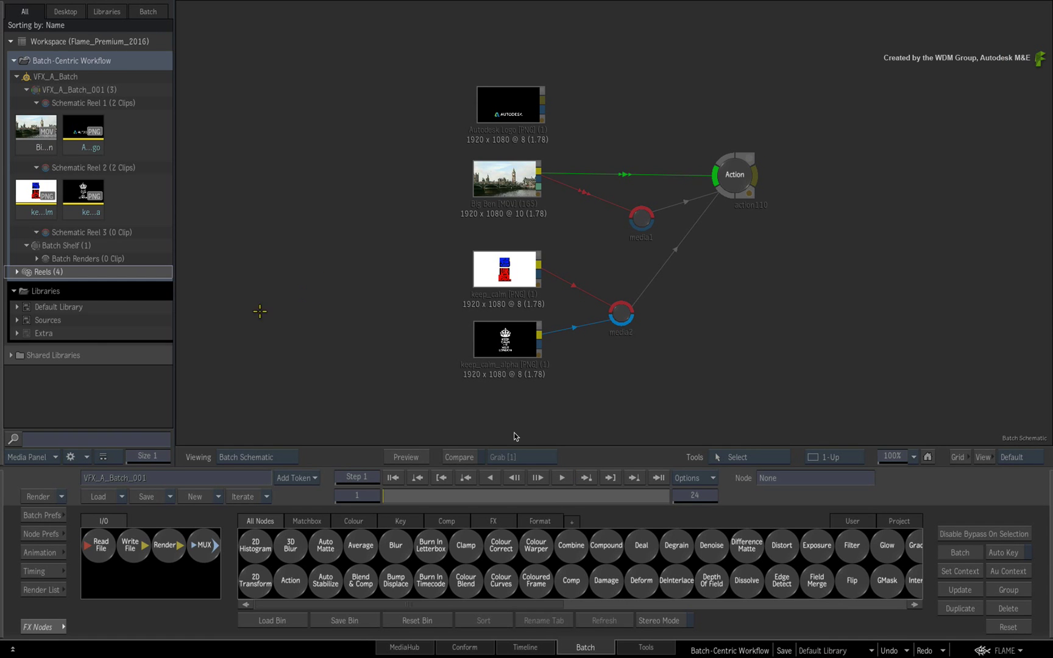
# Step: Drag the fun_sign graphic from Default Library > graphics into the schematic and reposition its node
pyautogui.click(17, 306)
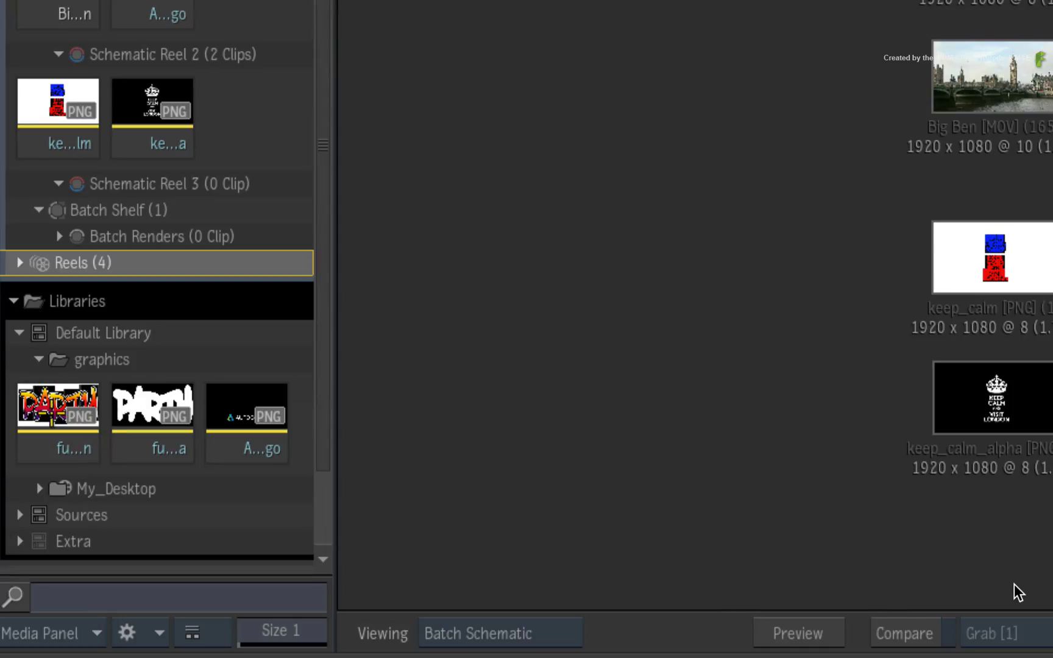
pyautogui.moveTo(35, 345); pyautogui.dragTo(37, 329)
pyautogui.moveTo(61, 381); pyautogui.dragTo(655, 0)
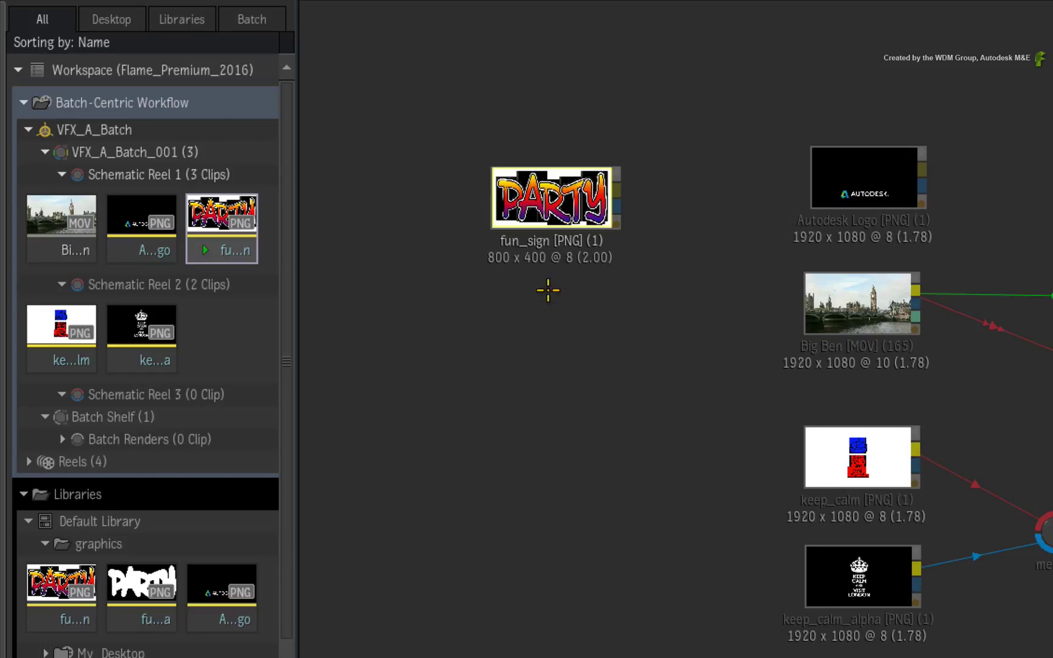
pyautogui.moveTo(550, 200); pyautogui.dragTo(572, 176)
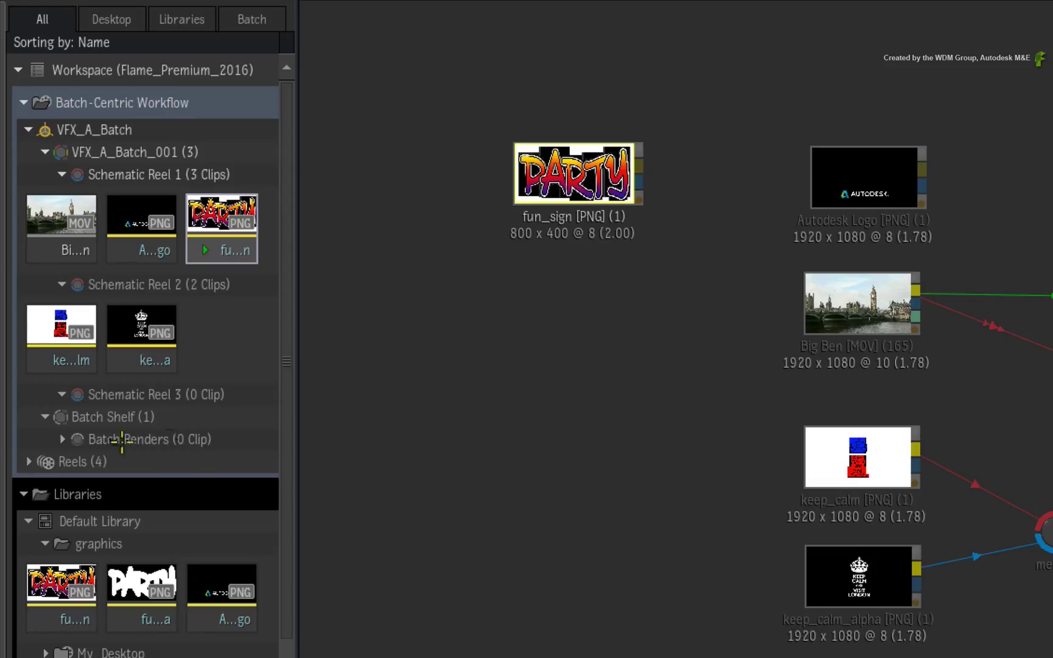
pyautogui.click(29, 461)
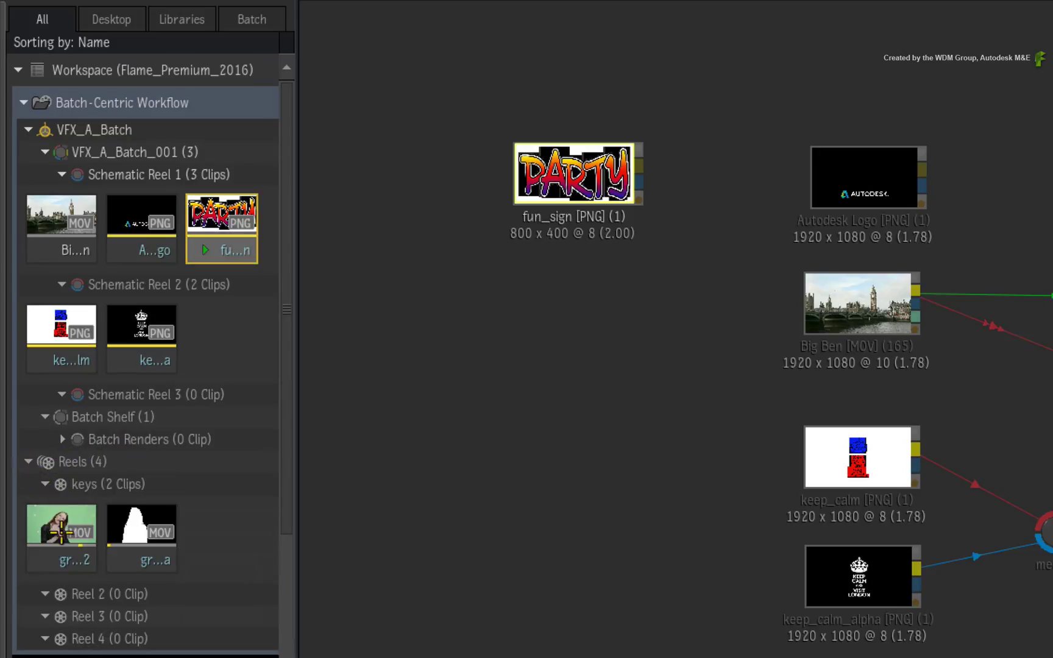
# Step: Drag green_key_002 from the keys reel into the schematic and start copying its alpha clip
pyautogui.moveTo(61, 527); pyautogui.dragTo(541, 357)
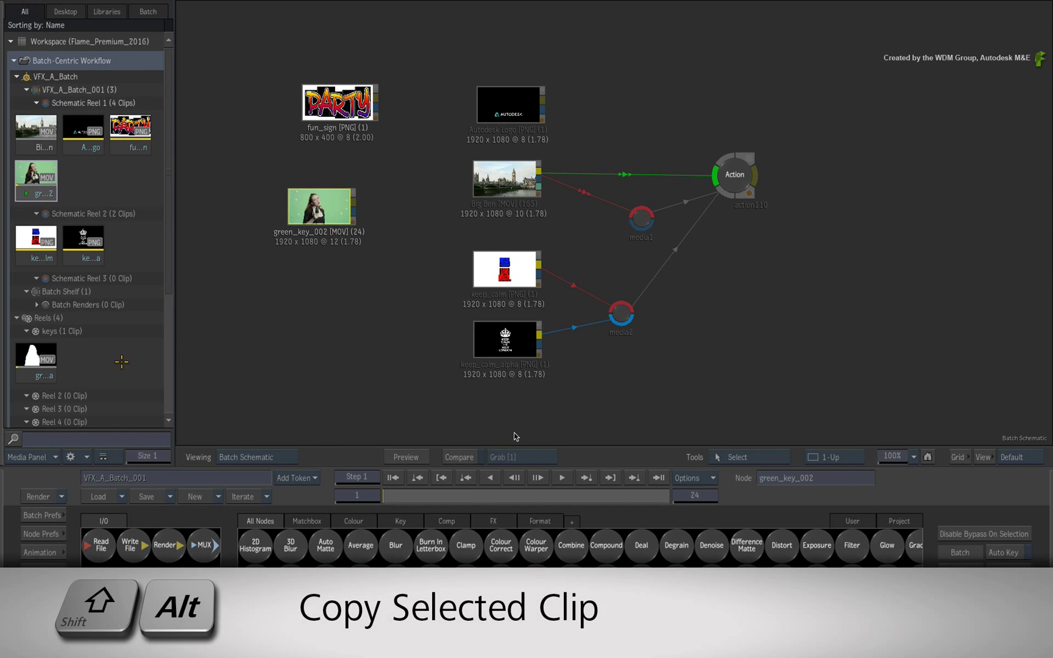
pyautogui.click(40, 349)
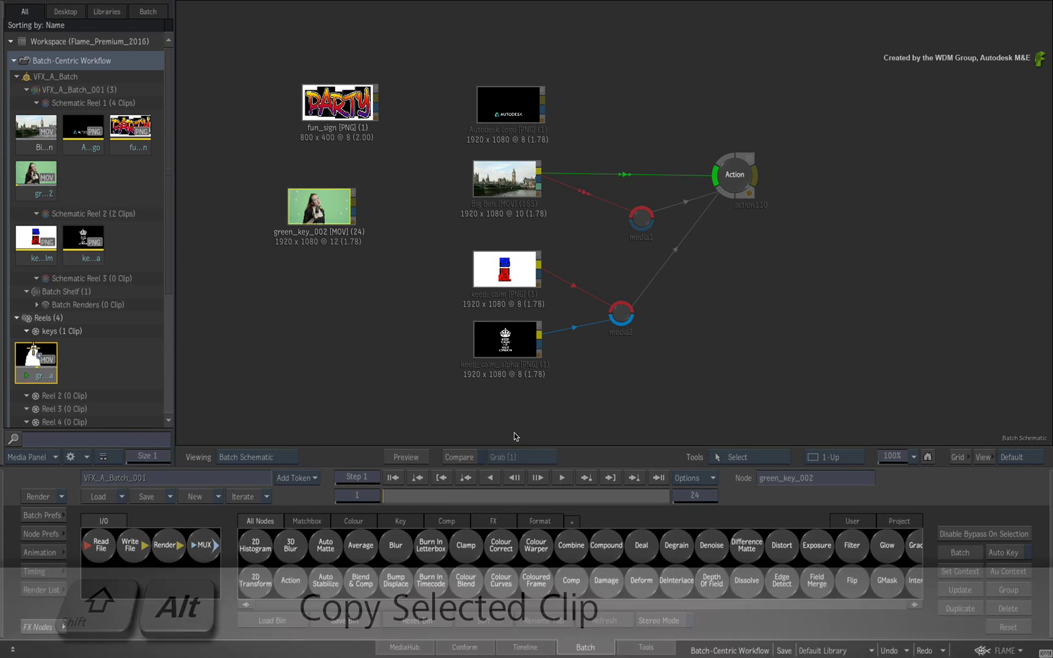
pyautogui.moveTo(42, 347); pyautogui.dragTo(79, 183)
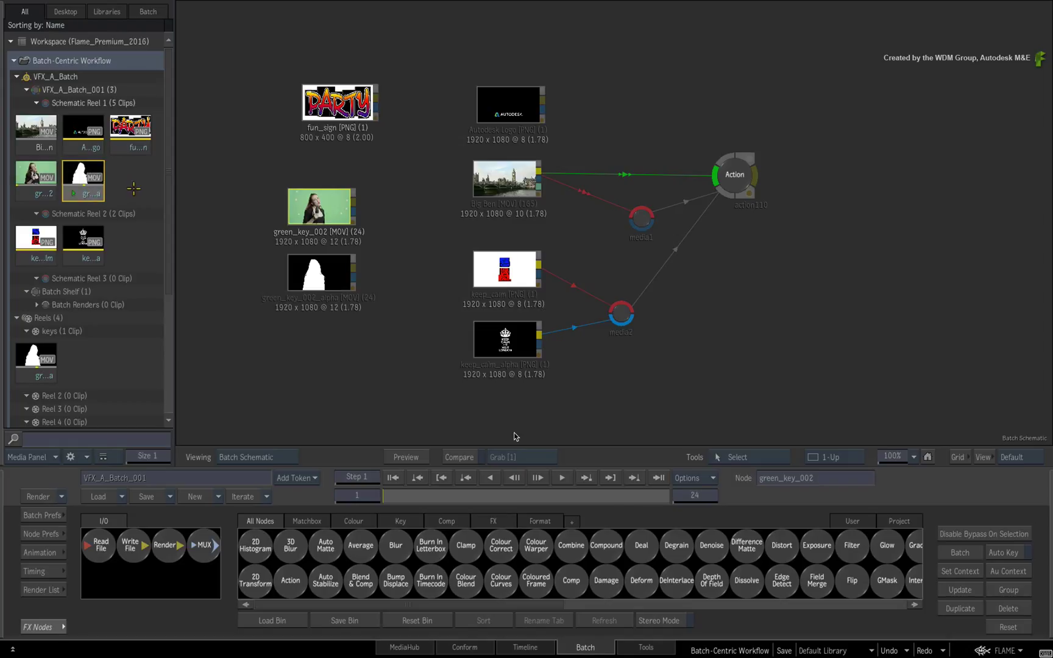
pyautogui.moveTo(85, 177); pyautogui.dragTo(105, 275)
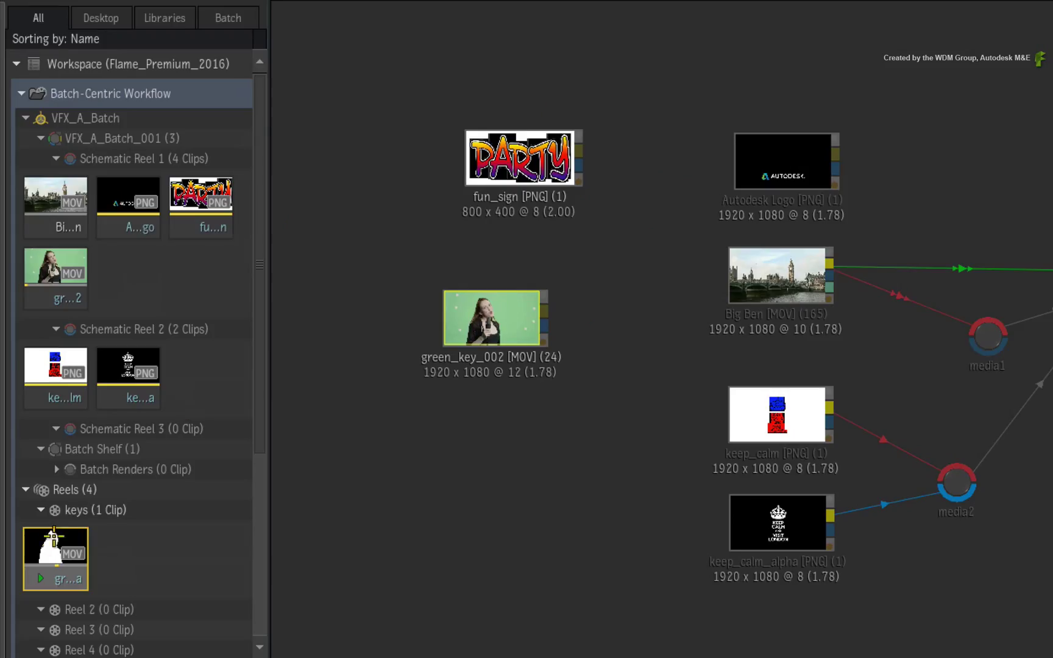
# Step: Copy green_key_002_alpha into its own new reel, then move it into Schematic Reel 1
pyautogui.moveTo(35, 356); pyautogui.dragTo(68, 189)
pyautogui.moveTo(106, 295); pyautogui.dragTo(134, 111)
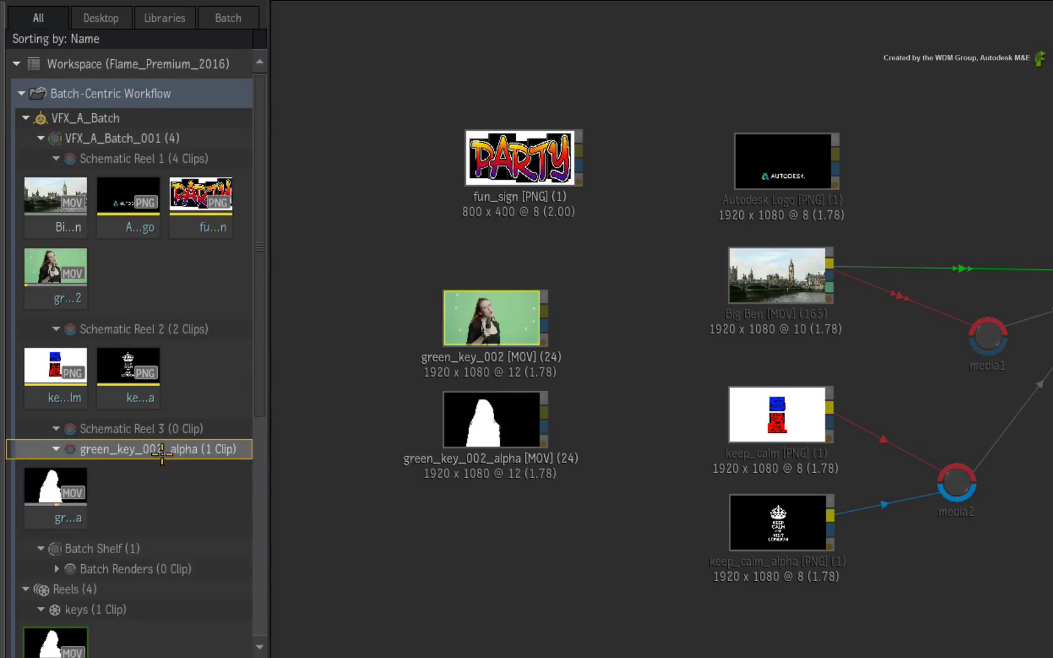
pyautogui.scroll(-3, 259, 425)
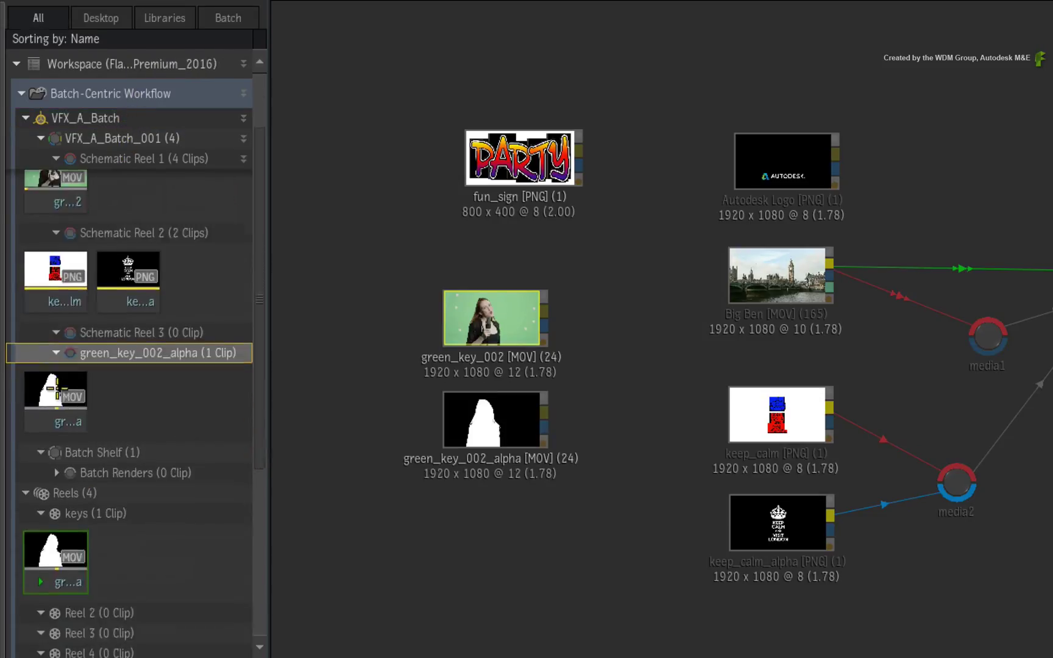
pyautogui.click(58, 393)
pyautogui.click(54, 548)
pyautogui.click(64, 393)
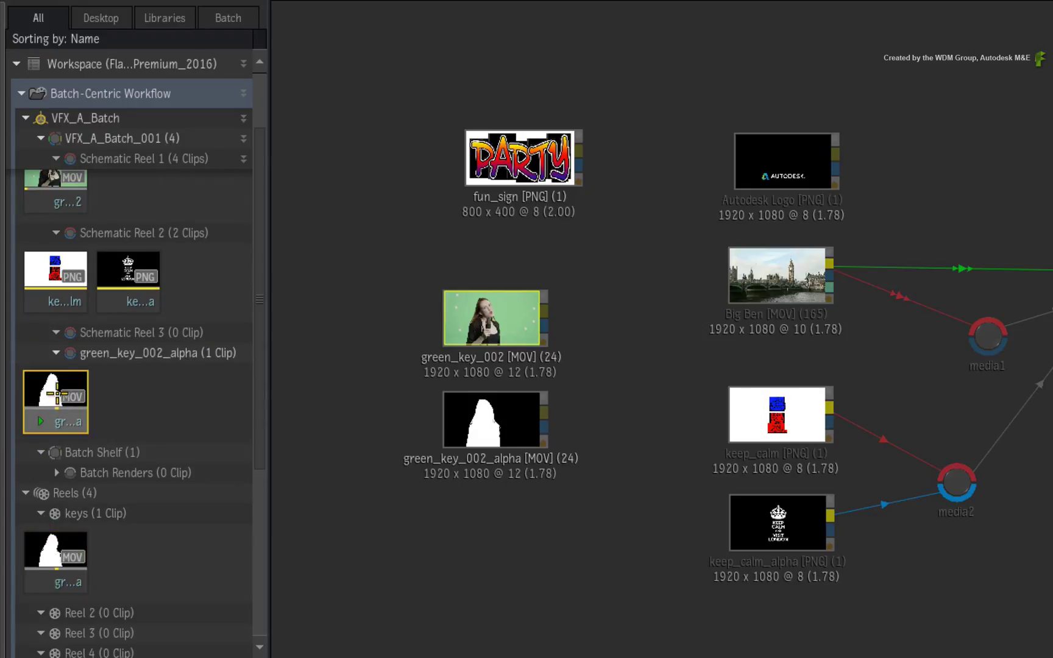
pyautogui.moveTo(72, 393); pyautogui.dragTo(146, 189)
# Step: Delete the empty green_key_002_alpha reel
pyautogui.click(26, 413)
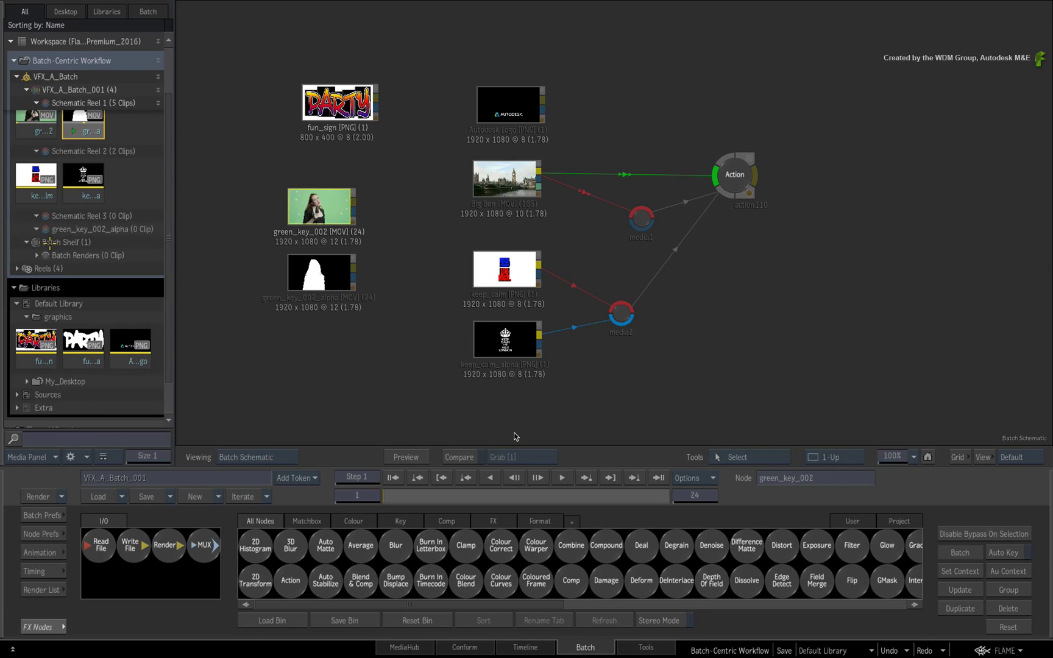
pyautogui.rightClick(166, 354)
pyautogui.click(125, 324)
# Step: Move green_key_002 and green_key_002_alpha from Schematic Reel 1 into Schematic Reel 3
pyautogui.click(131, 152)
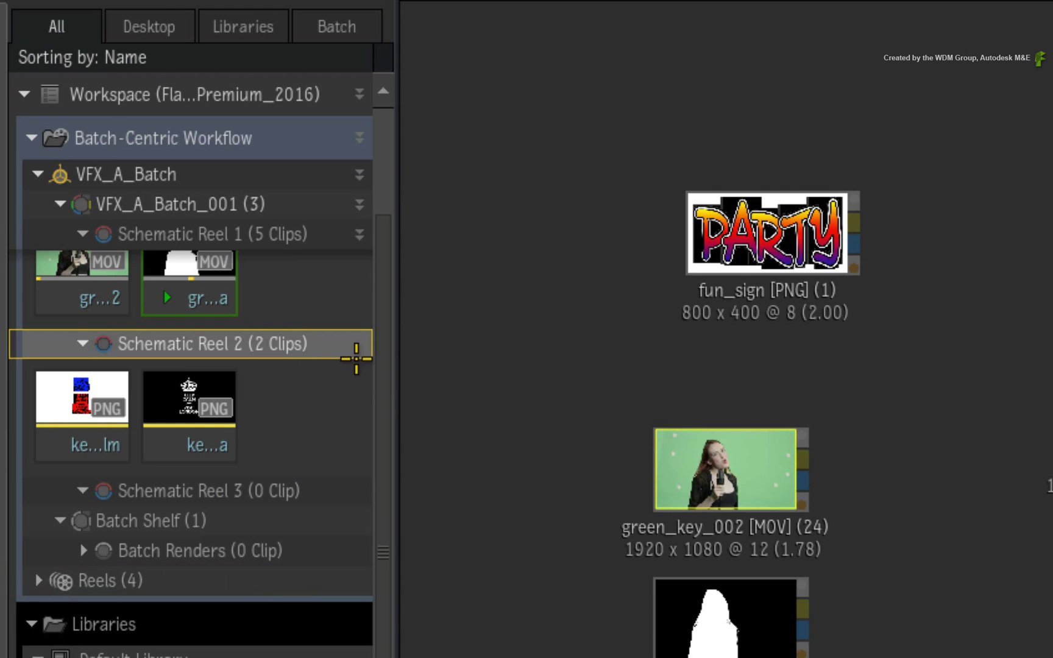
pyautogui.moveTo(381, 378); pyautogui.dragTo(423, 204)
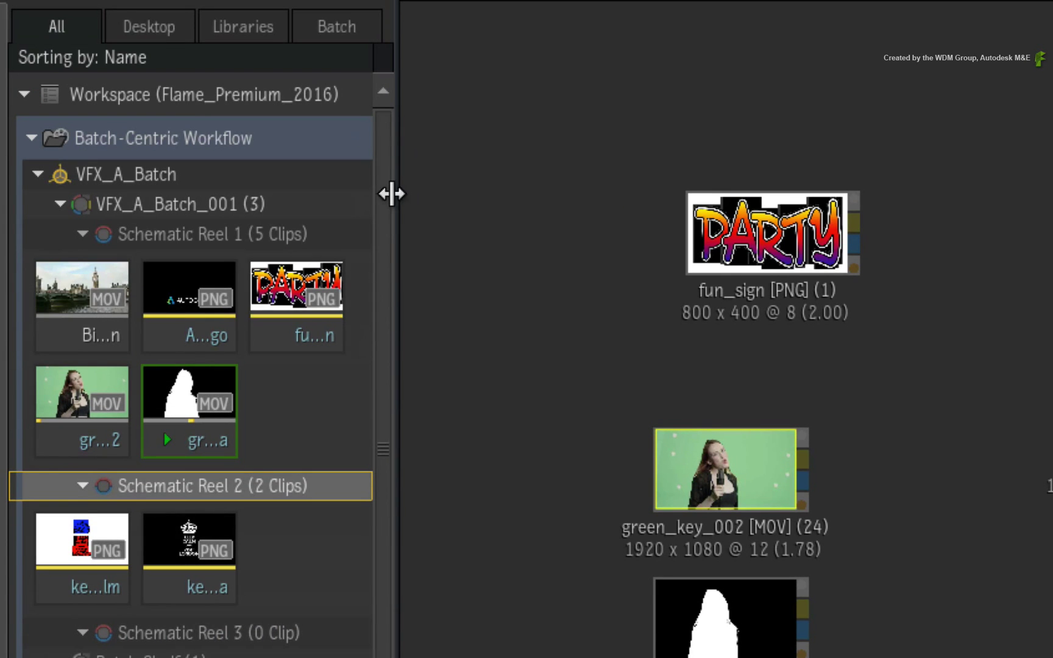
pyautogui.click(335, 232)
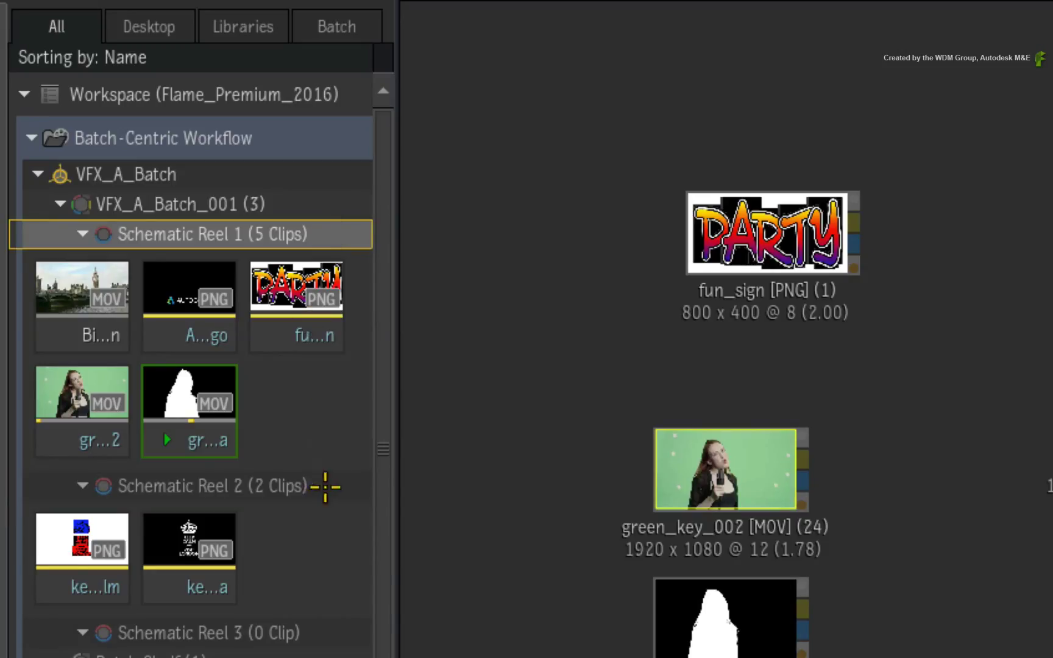
pyautogui.click(325, 486)
pyautogui.click(332, 232)
pyautogui.click(67, 399)
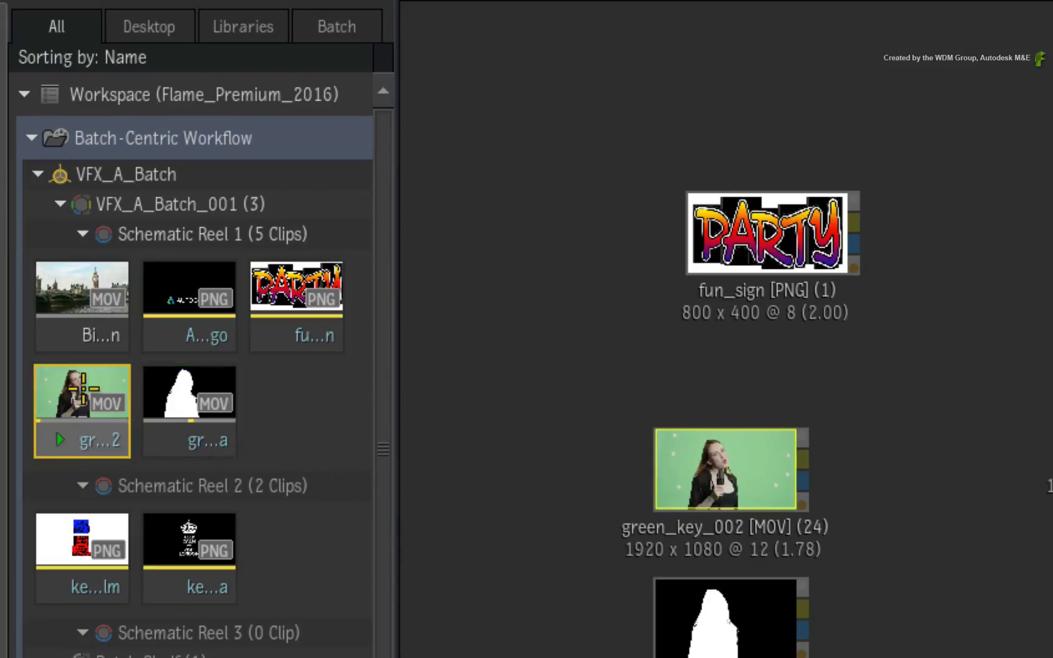
pyautogui.keyDown('ctrl'); pyautogui.click(189, 396); pyautogui.keyUp('ctrl')
pyautogui.moveTo(189, 396); pyautogui.dragTo(224, 628)
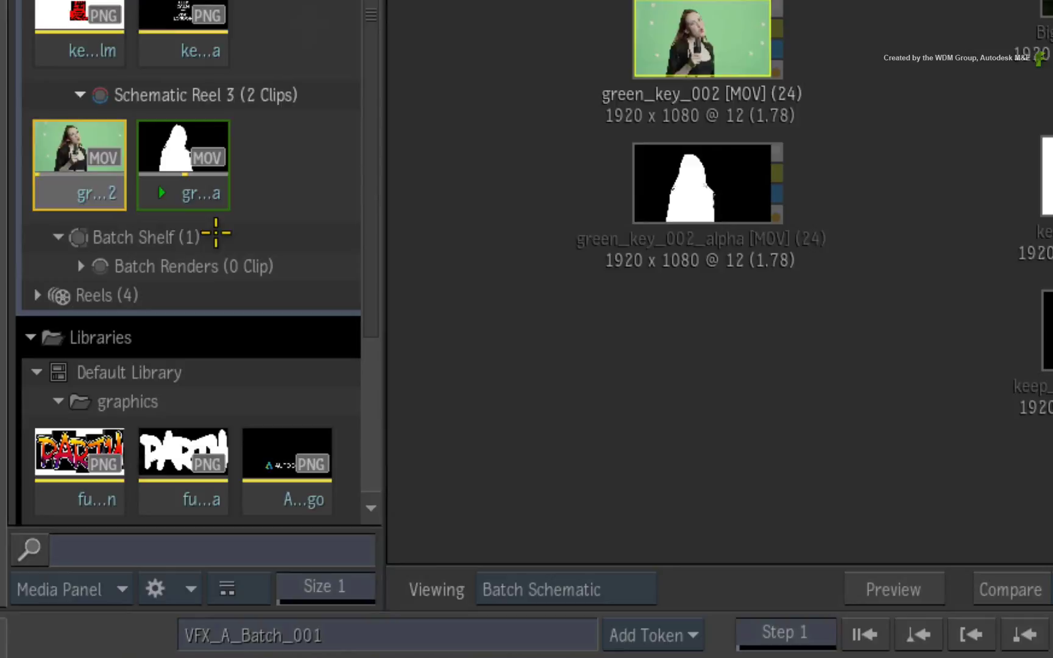
pyautogui.click(109, 296)
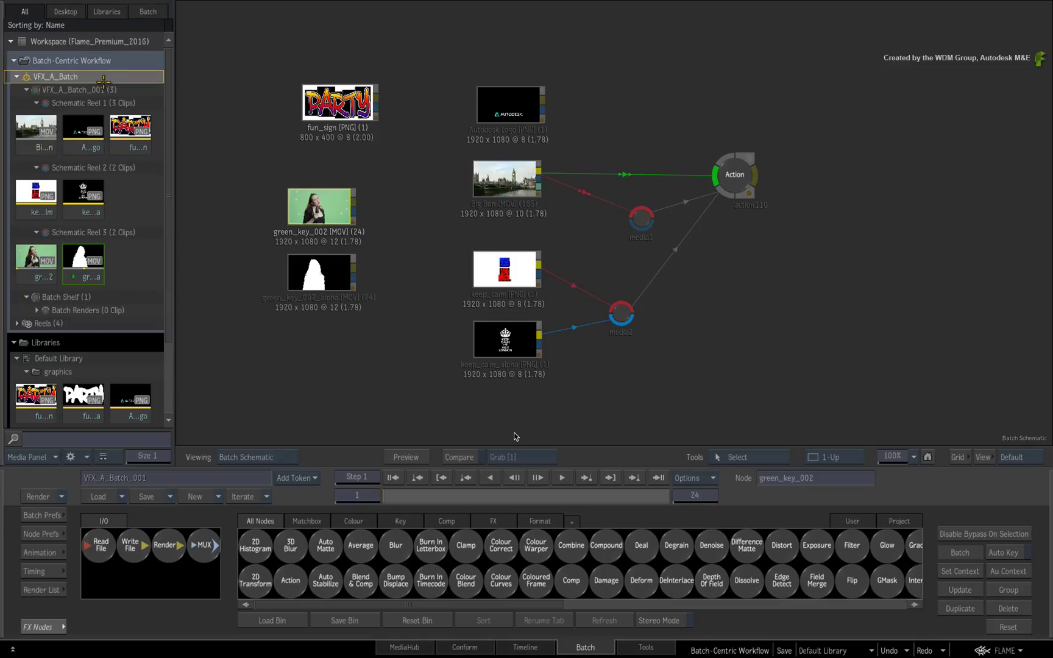
# Step: Switch to Timeline and load Big Ben, two other reel clips, then green_key_002 onto the timeline
pyautogui.hotkey('ctrl', 'Tab')
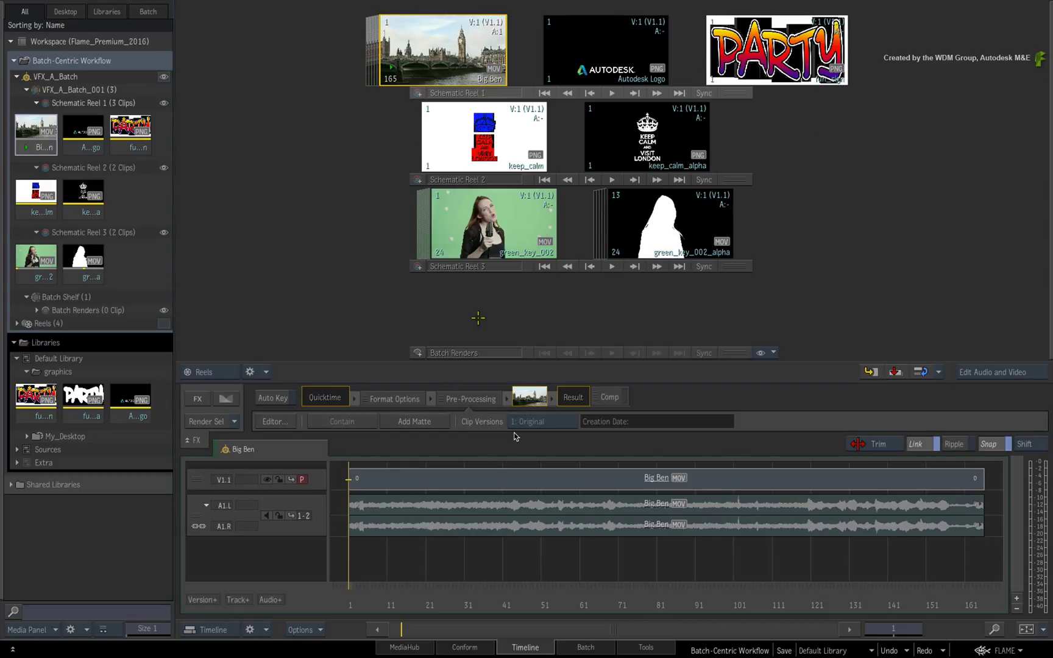
pyautogui.click(566, 647)
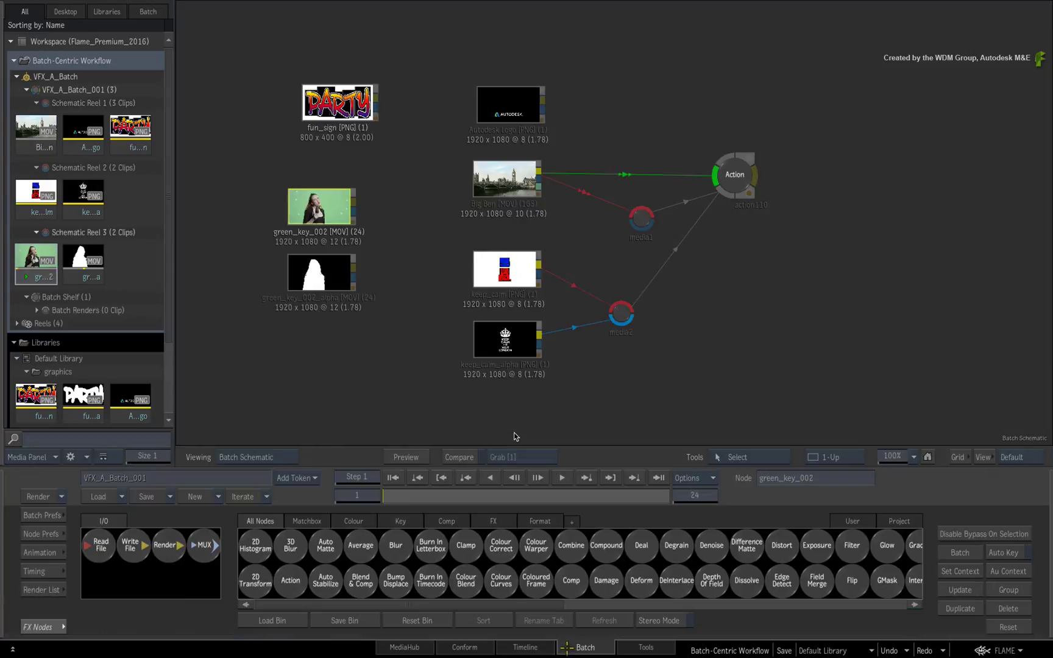
pyautogui.click(536, 650)
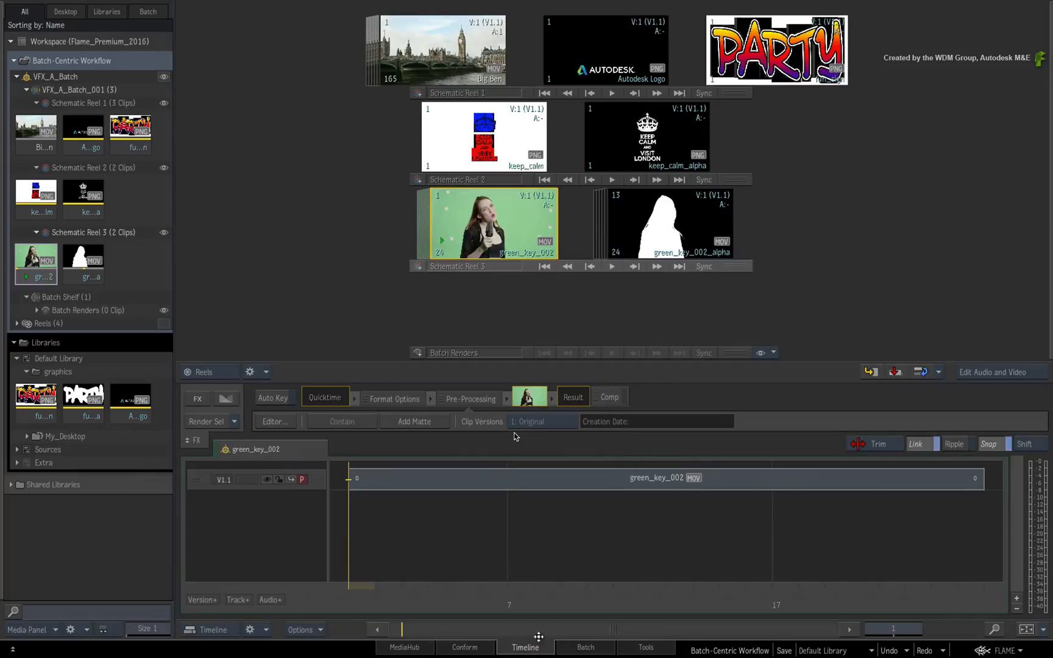
pyautogui.click(730, 63)
pyautogui.click(471, 58)
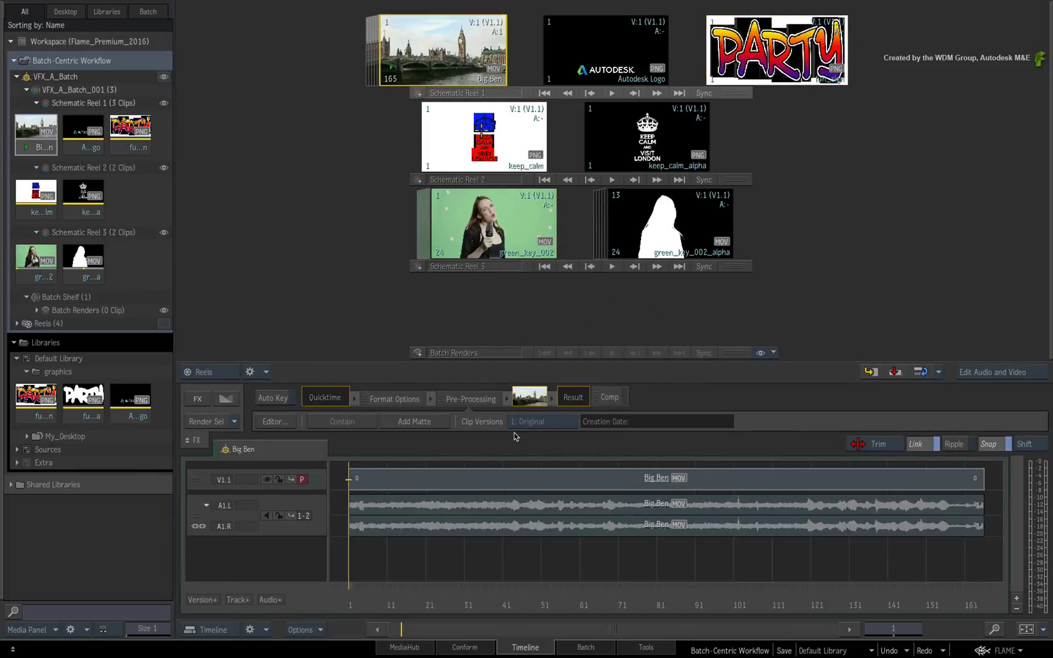
pyautogui.click(483, 131)
pyautogui.click(503, 225)
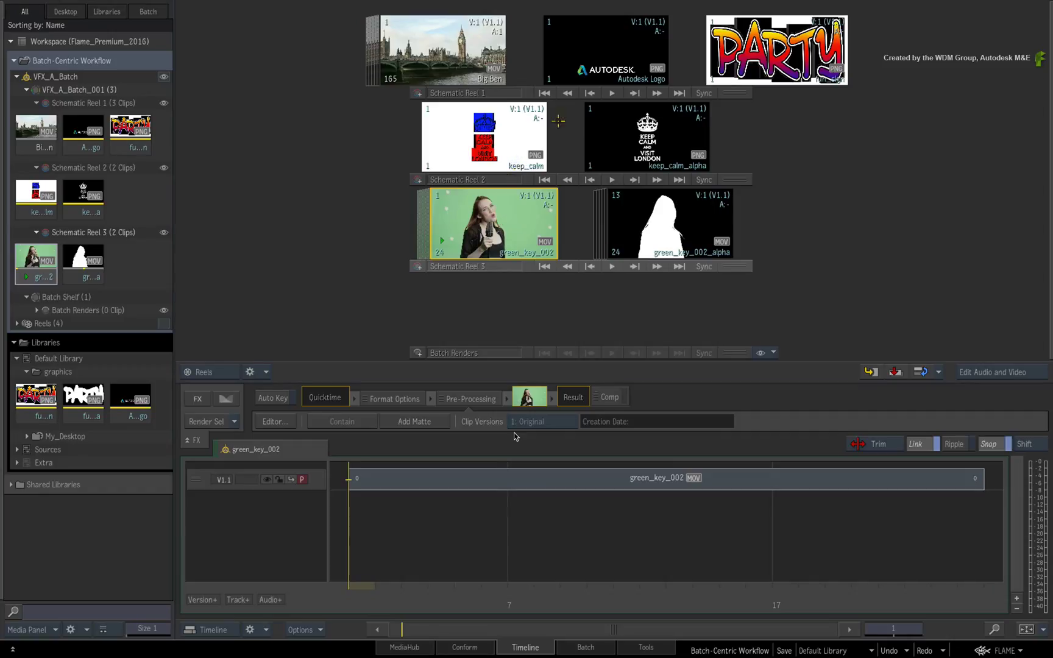
# Step: Move the Autodesk Logo clip into Schematic Reel 2 and add fun_sign_alpha to Schematic Reel 1
pyautogui.moveTo(638, 51); pyautogui.dragTo(795, 140)
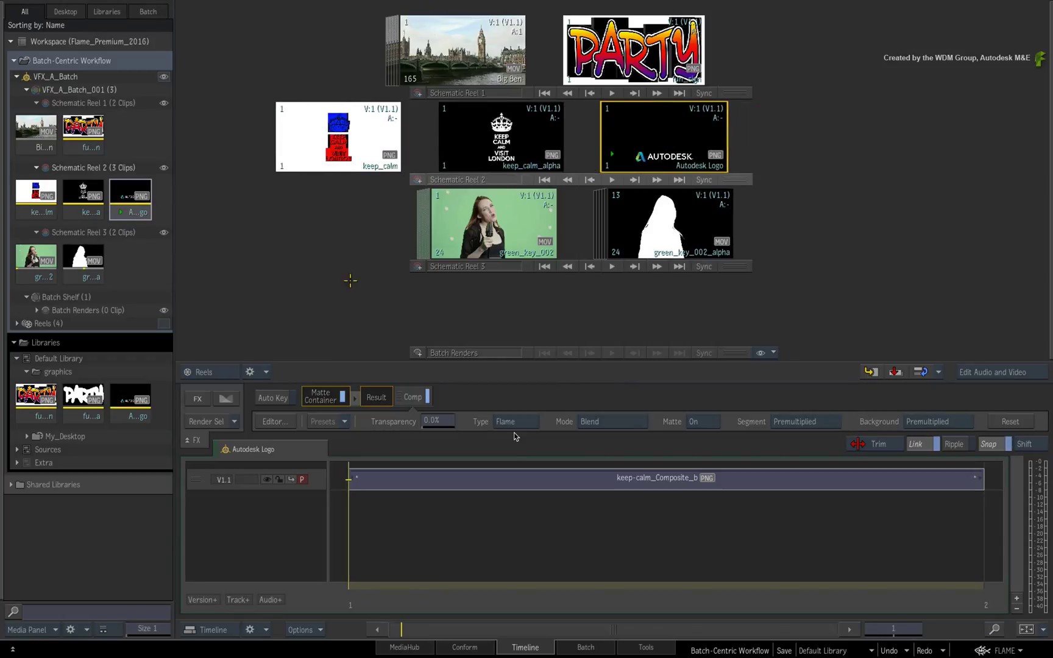
pyautogui.moveTo(85, 396); pyautogui.dragTo(757, 53)
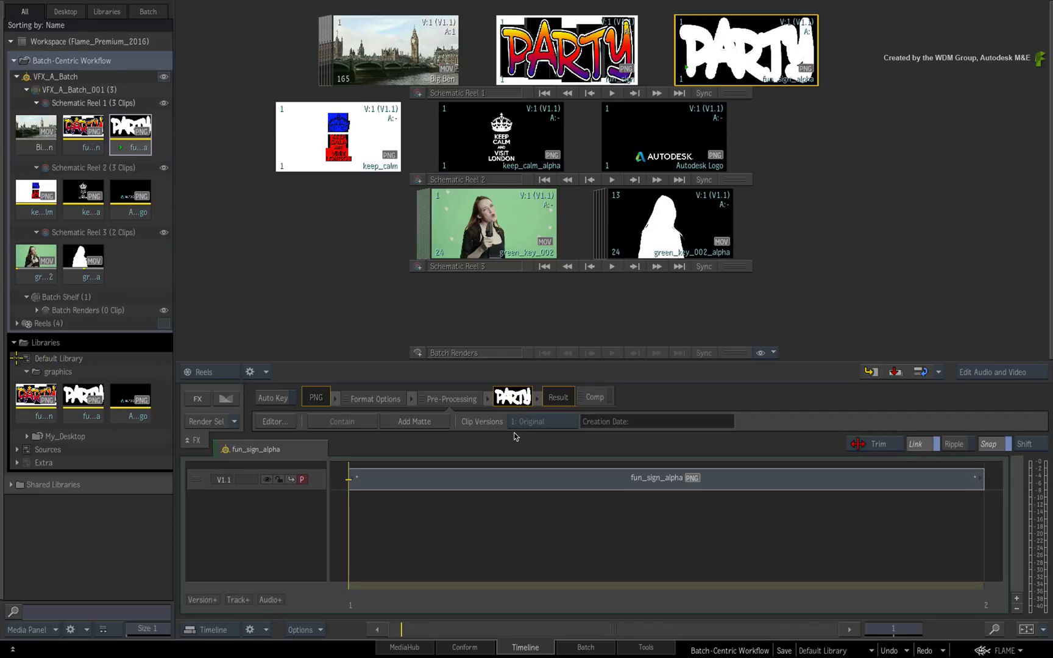
pyautogui.click(16, 358)
# Step: In Batch, stack the fun_sign_alpha node under fun_sign and shift the green_key_002 nodes lower
pyautogui.click(594, 643)
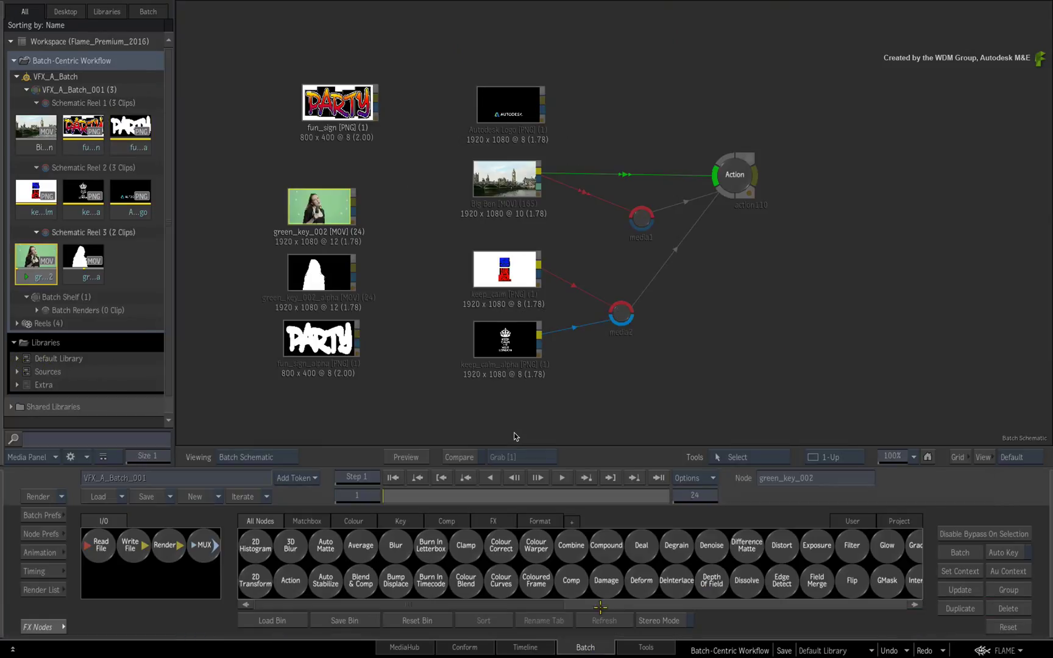
pyautogui.moveTo(339, 332); pyautogui.dragTo(325, 150)
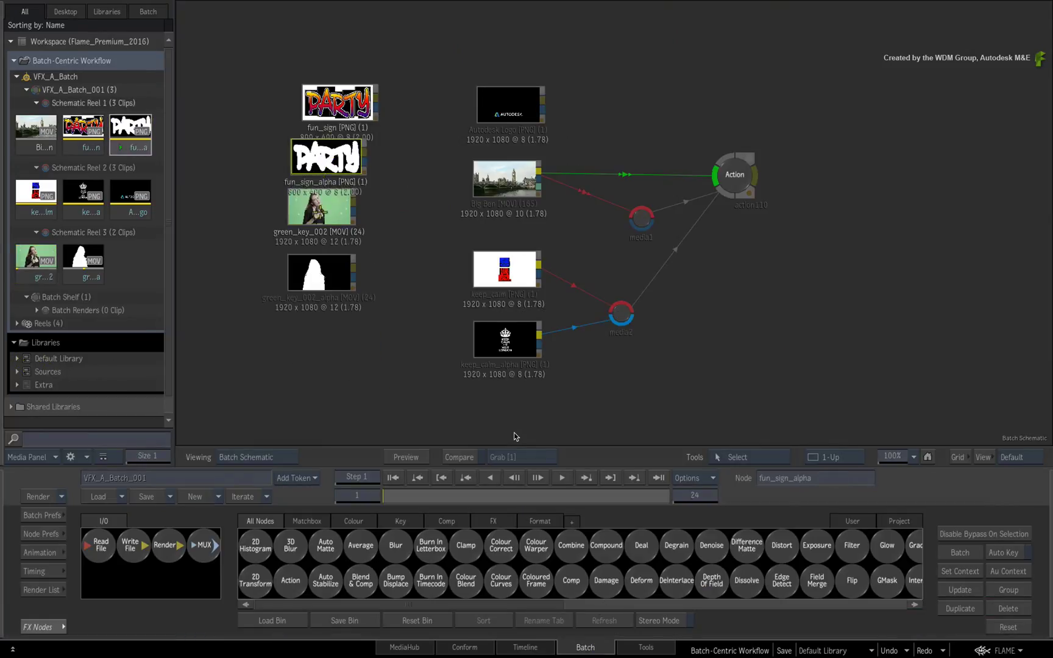
pyautogui.moveTo(321, 207); pyautogui.dragTo(328, 217)
pyautogui.moveTo(327, 264); pyautogui.dragTo(330, 292)
pyautogui.moveTo(327, 218); pyautogui.dragTo(329, 227)
pyautogui.moveTo(337, 156); pyautogui.dragTo(345, 163)
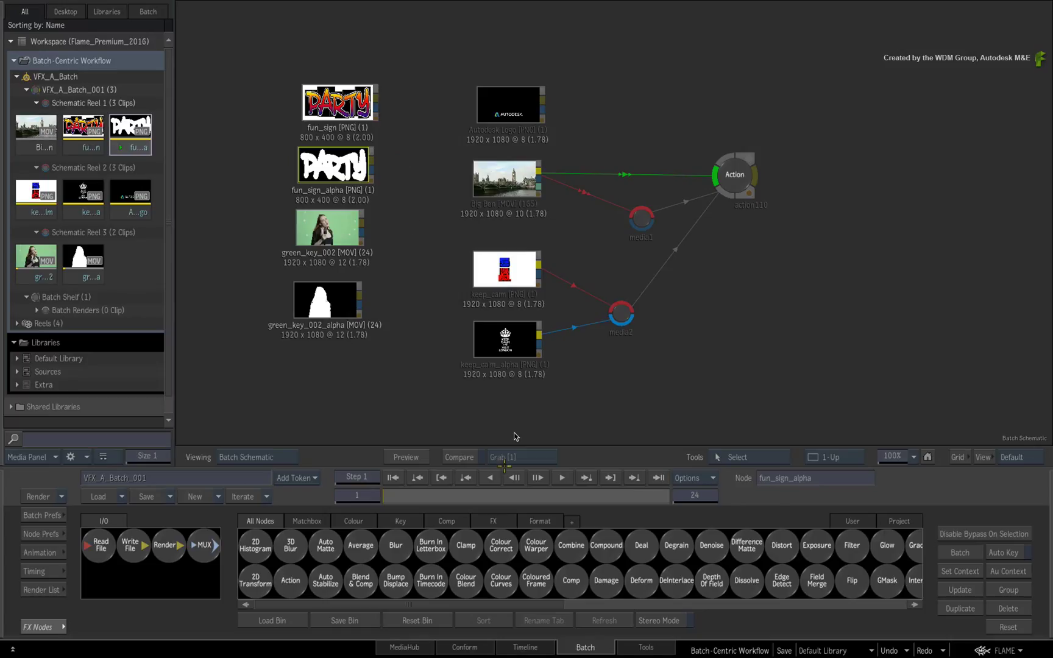
pyautogui.click(513, 647)
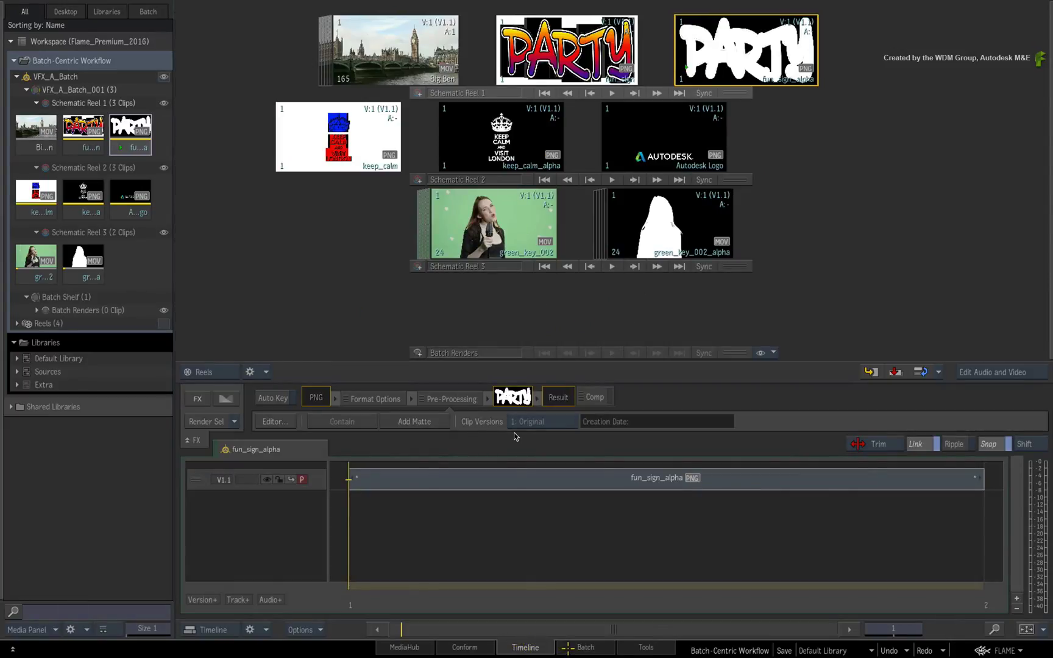
pyautogui.click(568, 647)
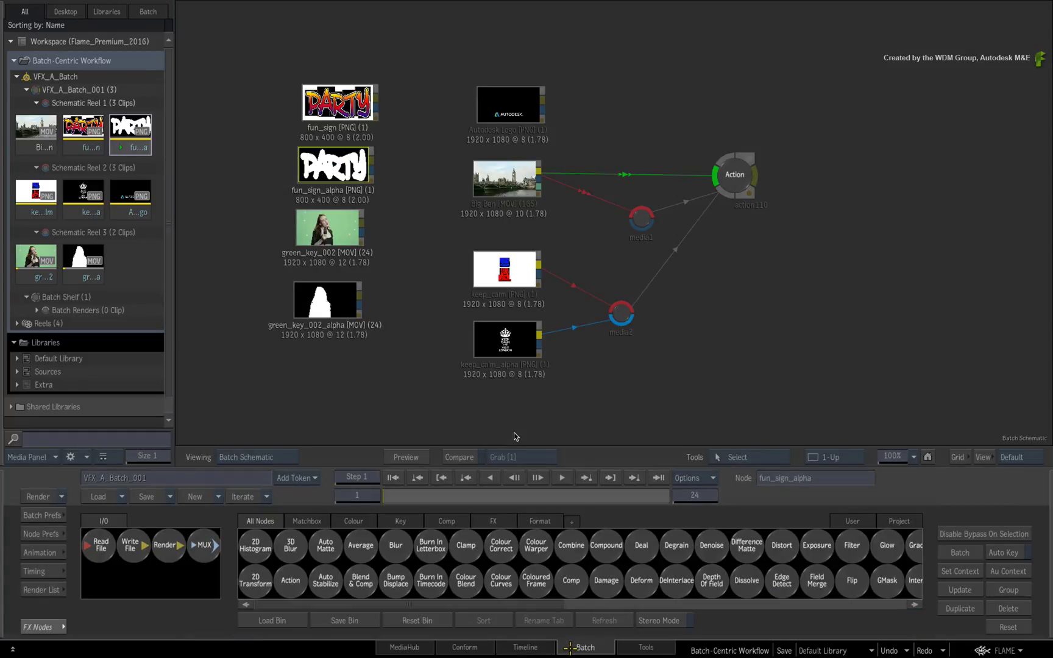
pyautogui.click(547, 647)
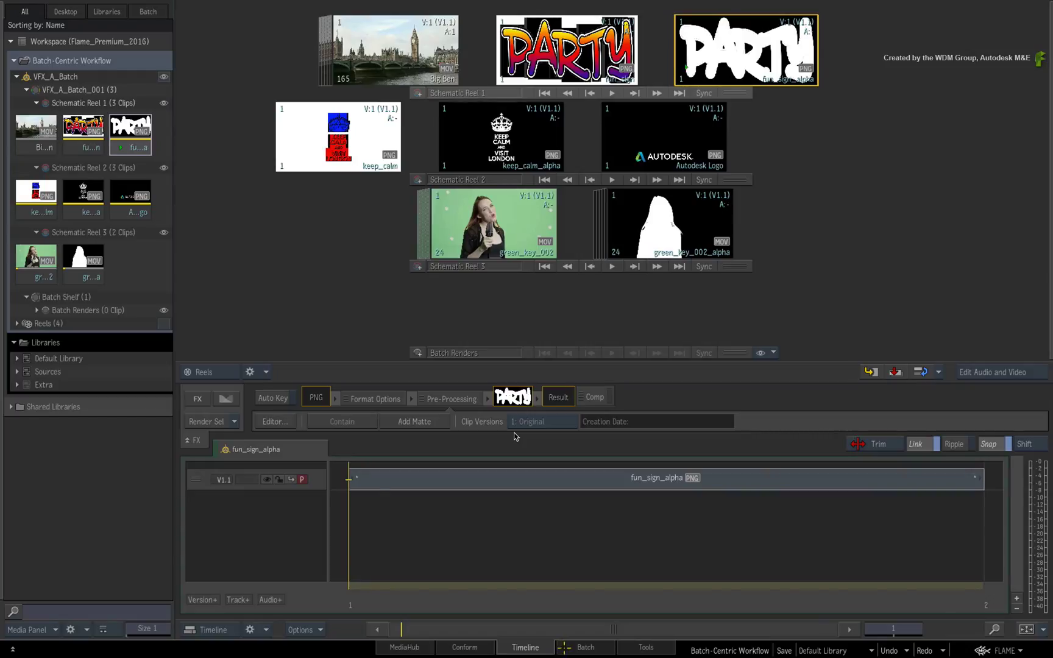
pyautogui.click(564, 647)
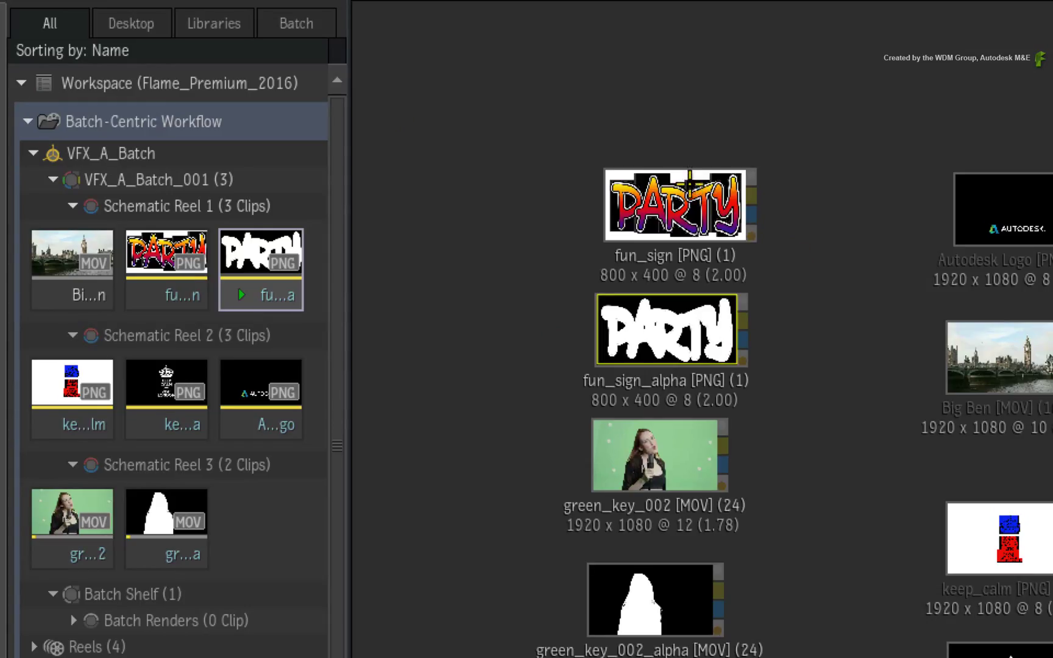
# Step: Delete the fun_sign and fun_sign_alpha clips, leaving only Big Ben in Schematic Reel 1
pyautogui.click(678, 207)
pyautogui.moveTo(678, 208); pyautogui.dragTo(868, 352)
pyautogui.press('Delete')
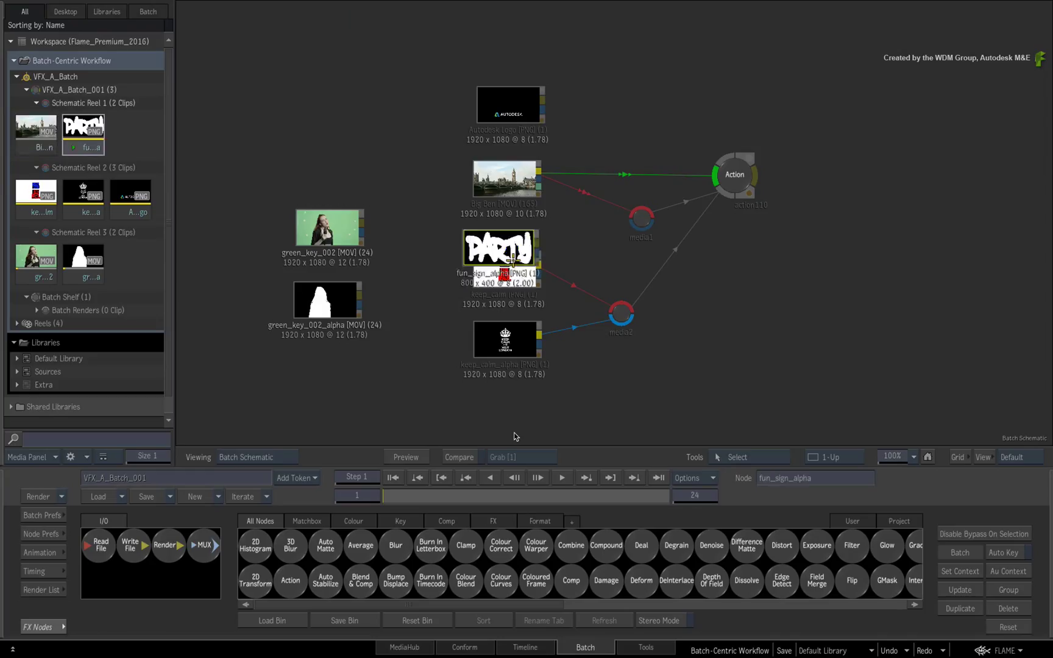
pyautogui.press('Delete')
# Step: Toggle between Timeline and Batch views, ending on the Timeline showing Big Ben
pyautogui.click(510, 645)
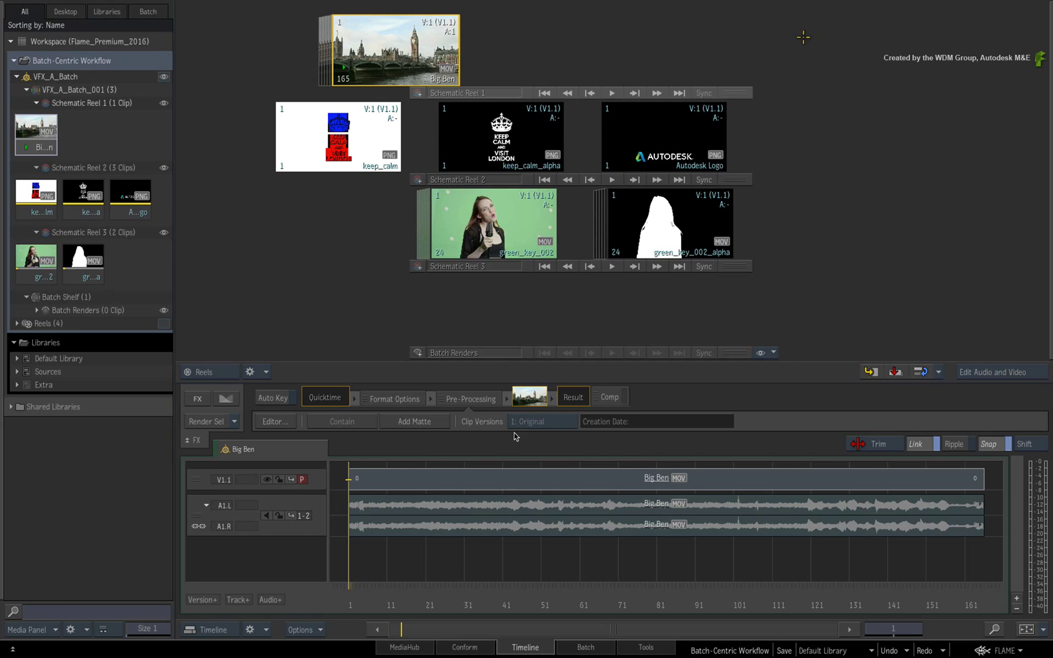
pyautogui.click(565, 647)
pyautogui.click(535, 646)
pyautogui.click(570, 644)
pyautogui.click(536, 644)
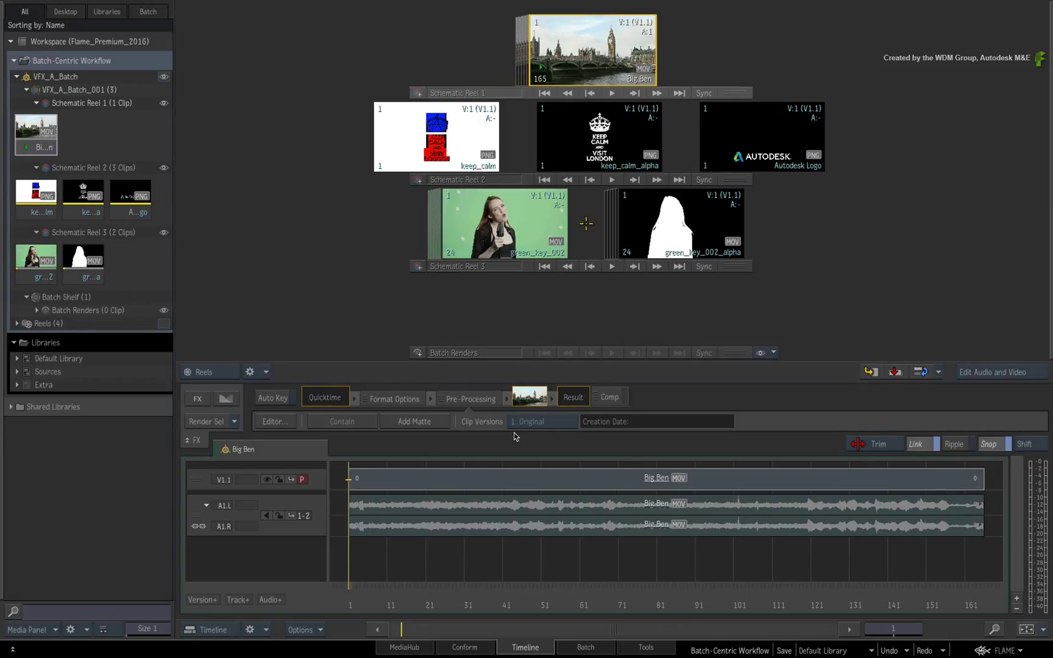
# Step: Undo both deletions to restore fun_sign and fun_sign_alpha, check the Timeline, then return to Batch
pyautogui.hotkey('ctrl', 'z')
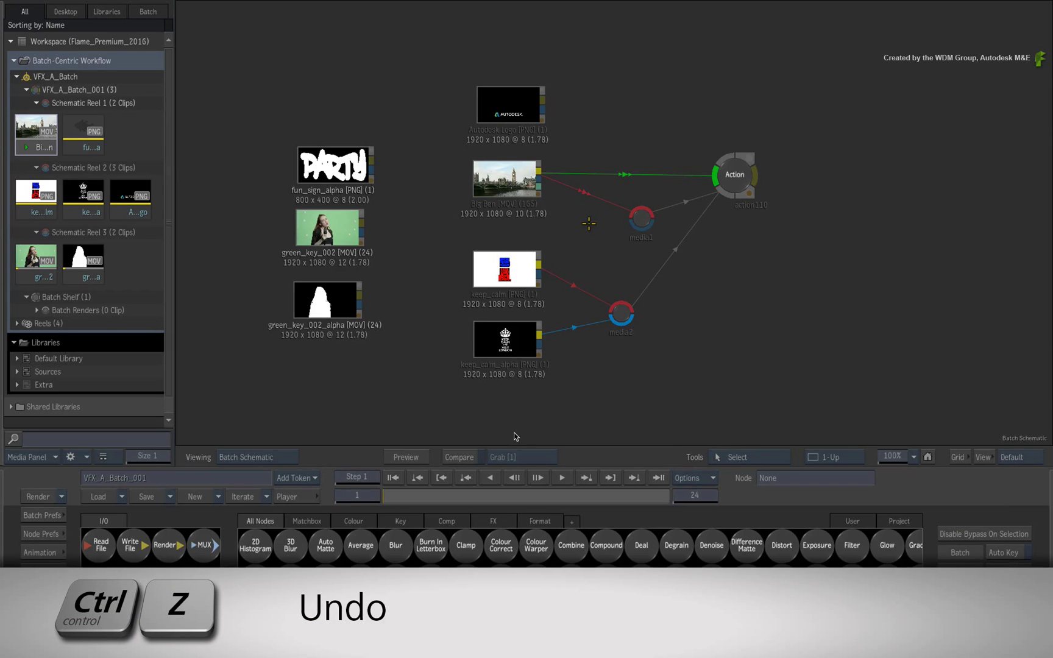
pyautogui.hotkey('ctrl', 'z')
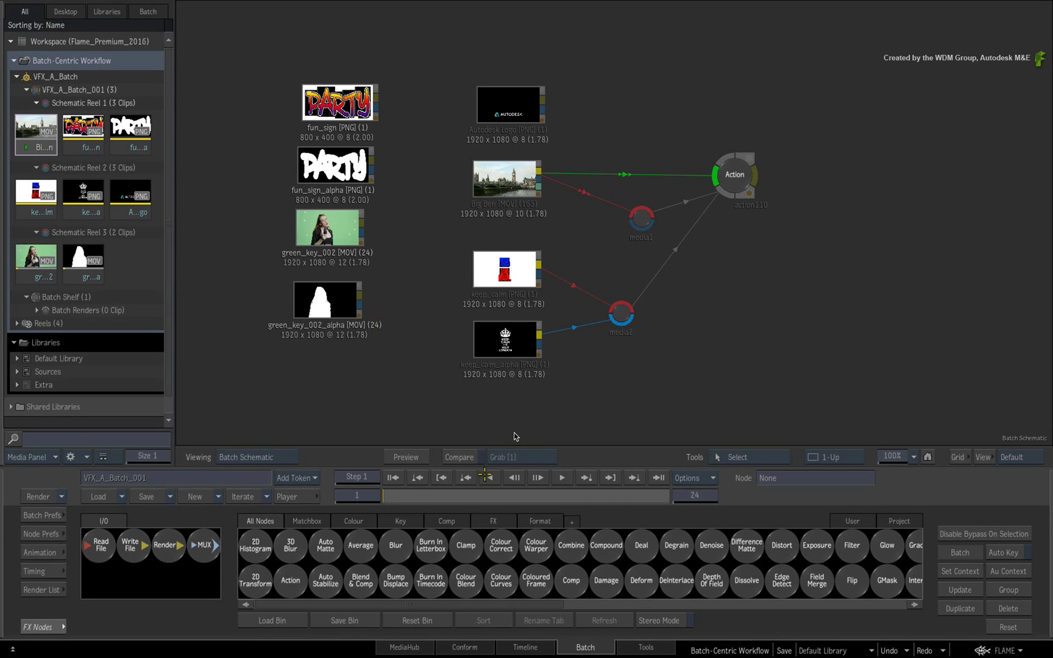
pyautogui.click(510, 638)
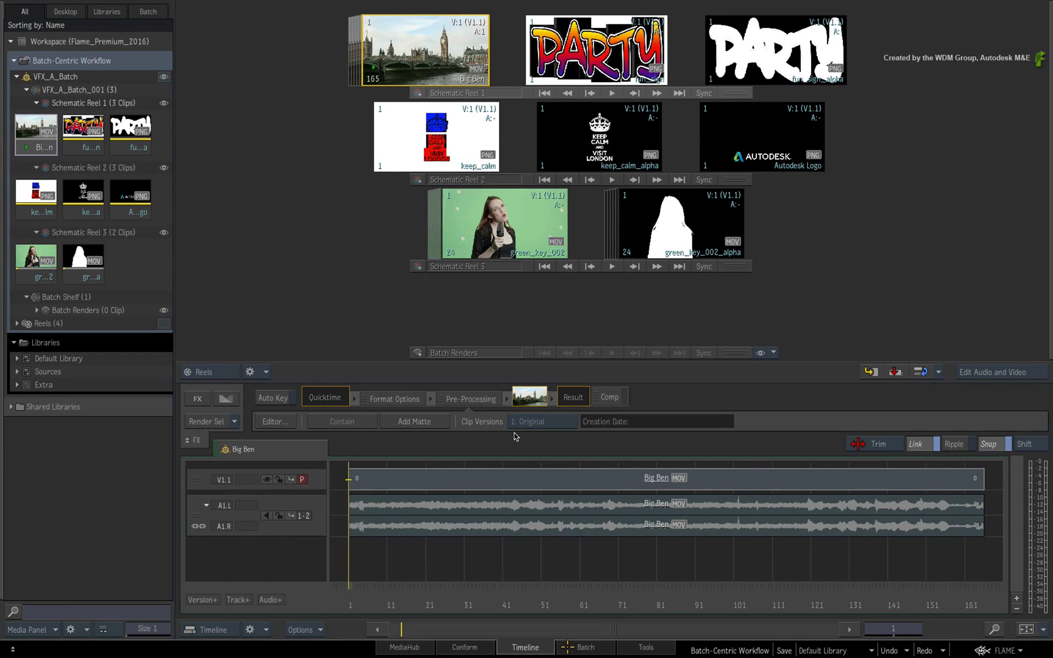
pyautogui.hotkey('ctrl', '4')
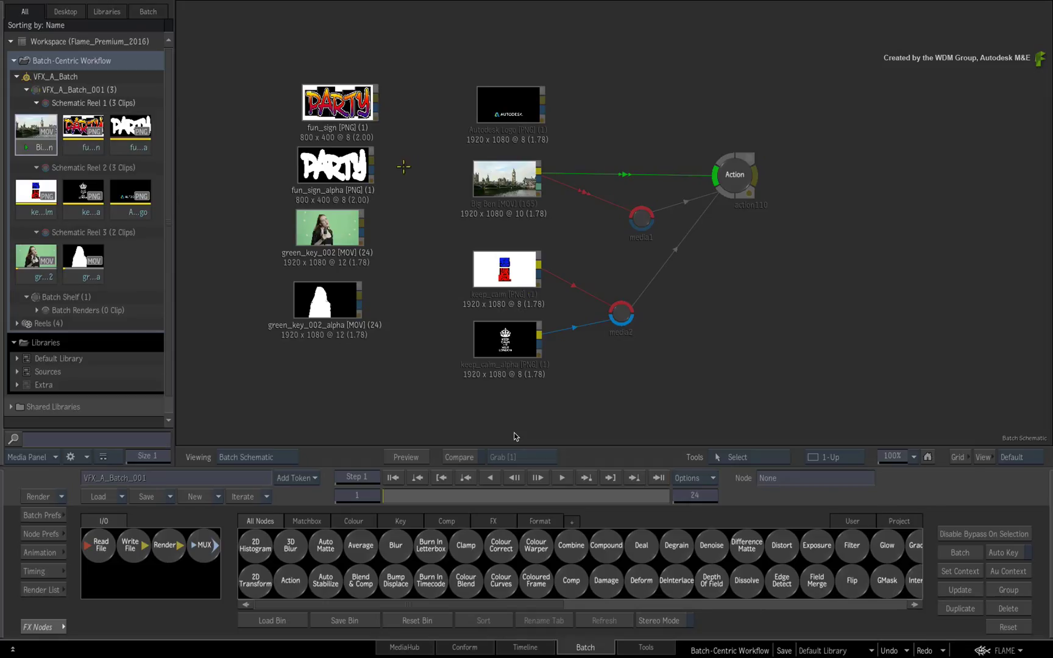